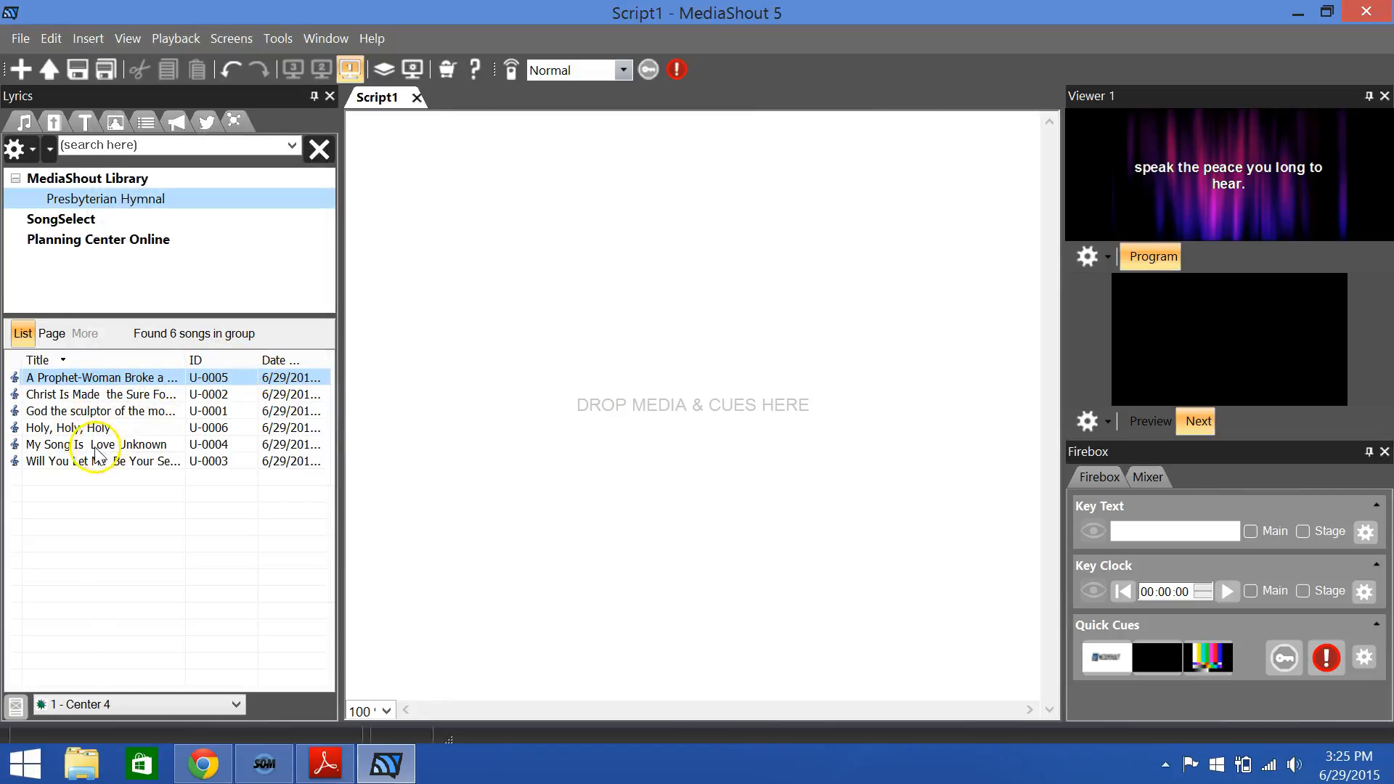
Step: Add the song "My Song Is Love Unknown" to the script and open its cue for editing
left_click_drag(102, 442, 489, 398)
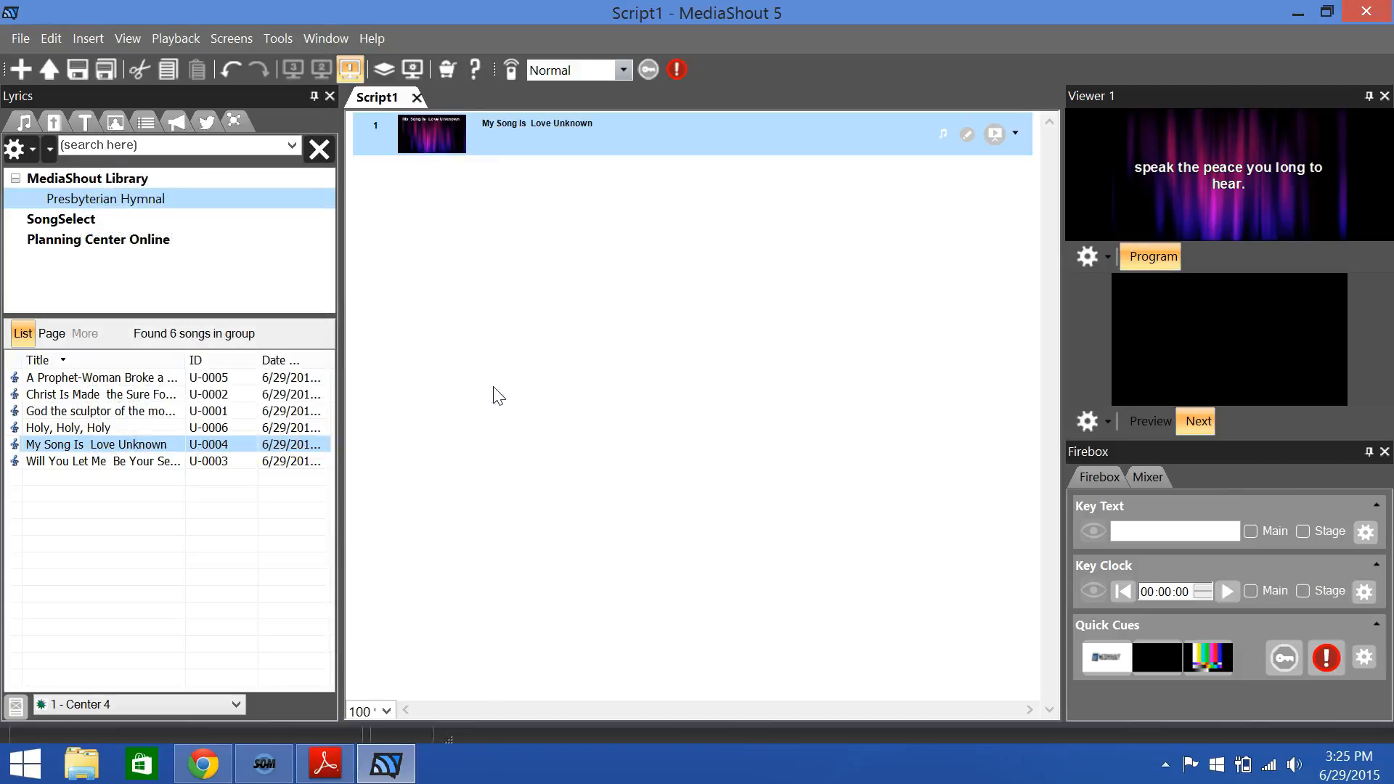
left_click(1015, 132)
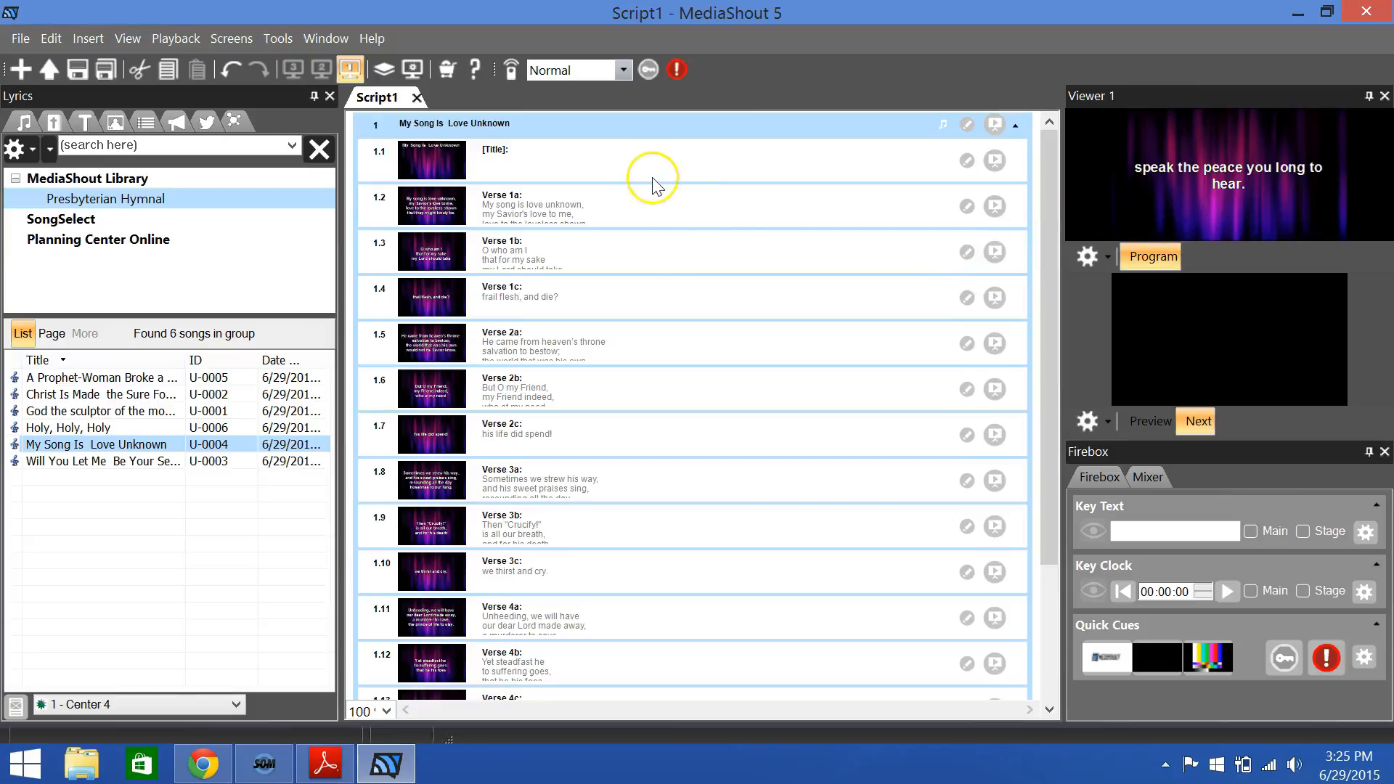
scroll(790, 233, "down", 2)
scroll(801, 222, "up", 2)
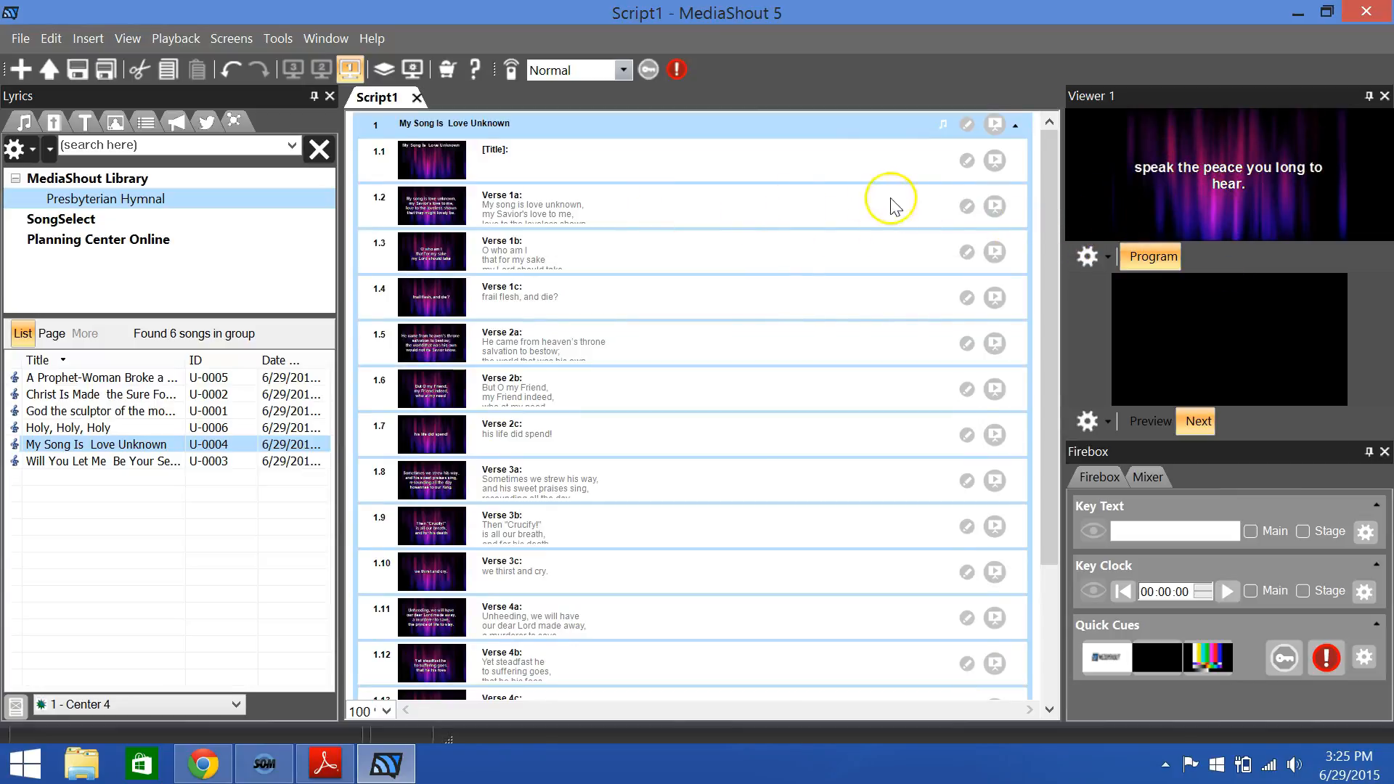
left_click(968, 126)
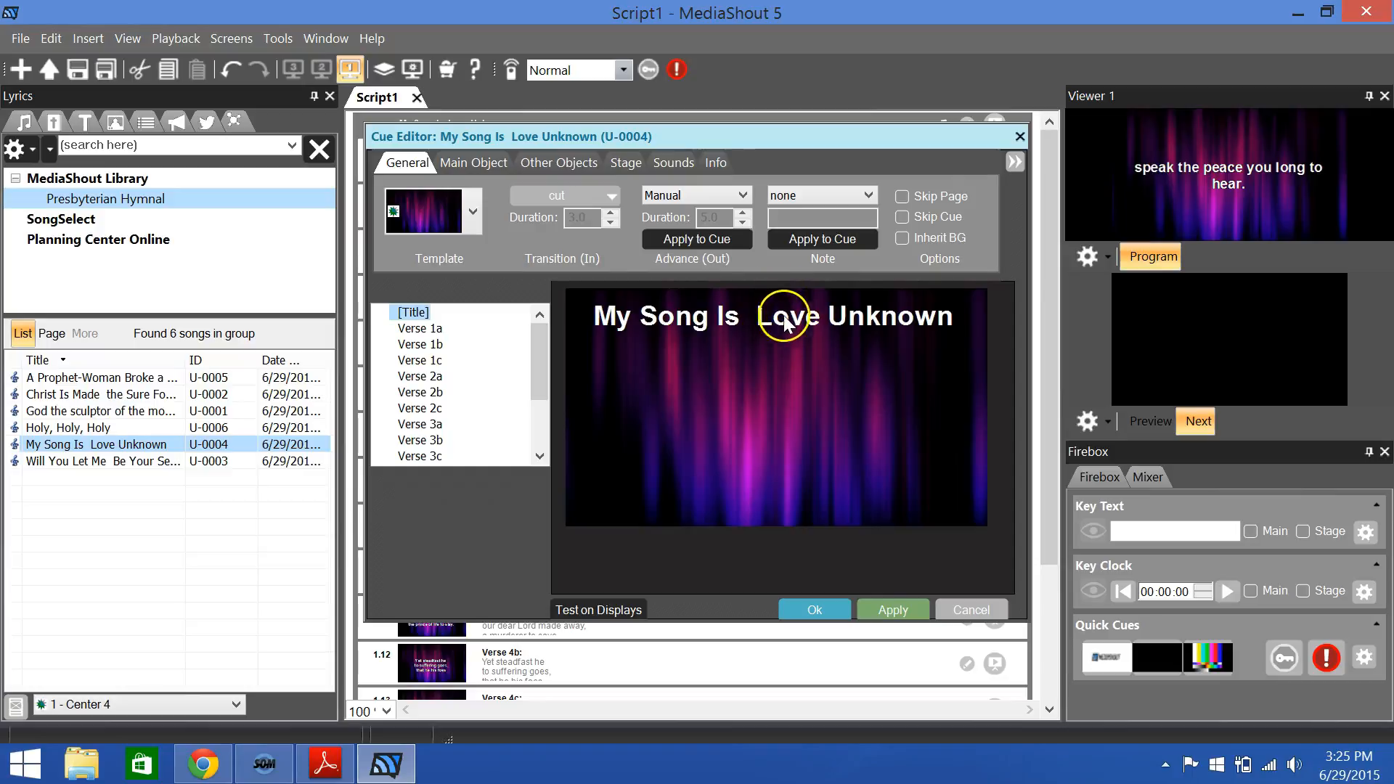
Step: Look through the templates available for the song cue
left_click(467, 209)
mouse_move(559, 291)
left_mouse_down()
mouse_move(569, 355)
mouse_move(563, 287)
left_mouse_up()
left_click(431, 200)
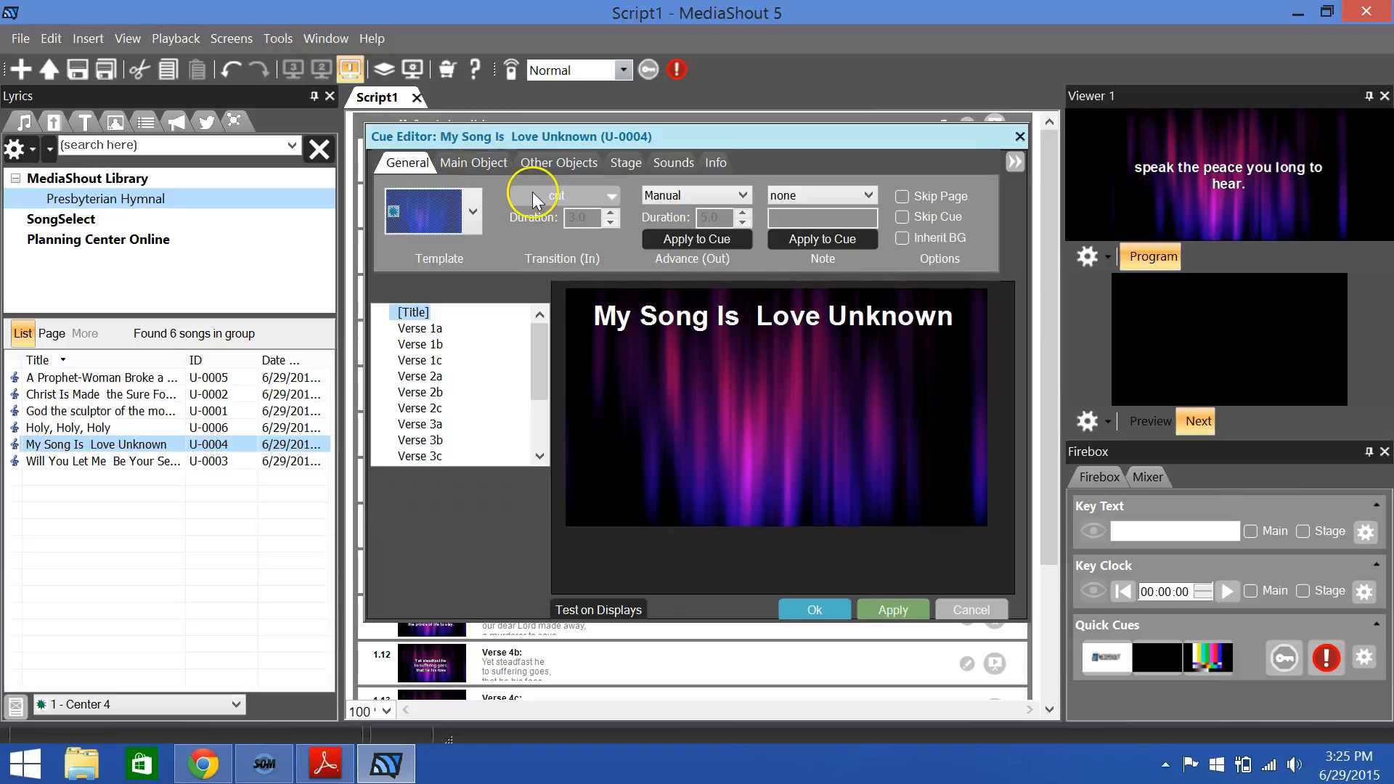
left_click(418, 161)
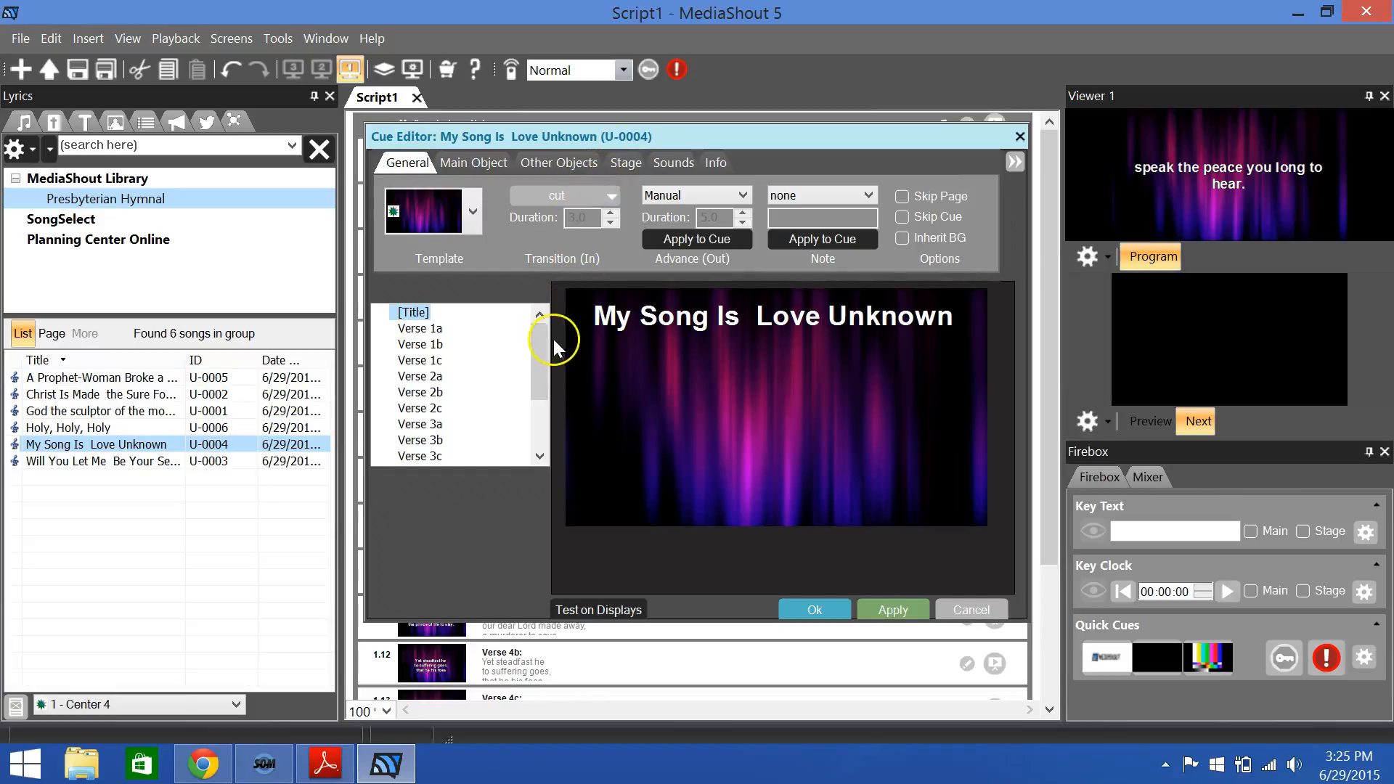
mouse_move(544, 350)
left_mouse_down()
mouse_move(543, 406)
mouse_move(539, 360)
left_mouse_up()
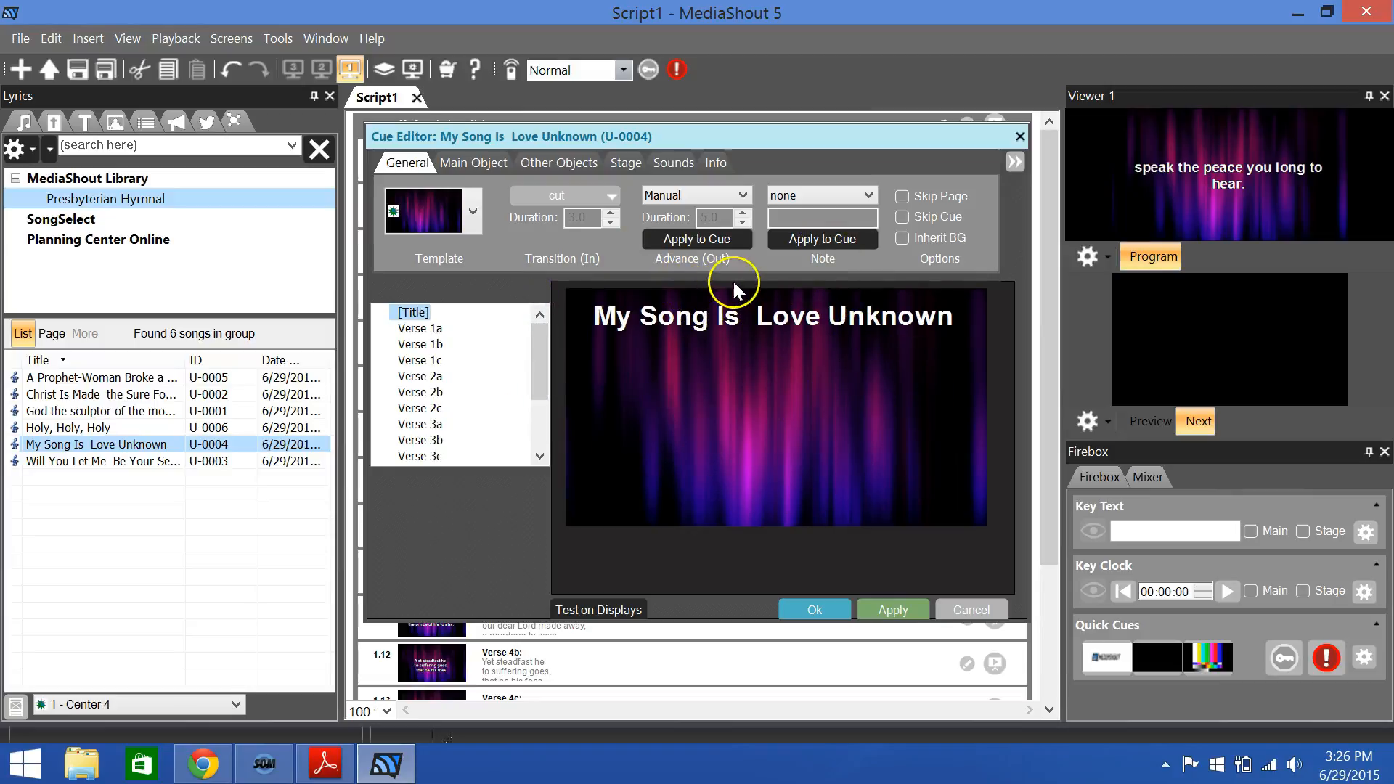
Step: Review the main lyrics object across the cue's title page and its Verse 1 and Verse 2 pages
left_click(468, 166)
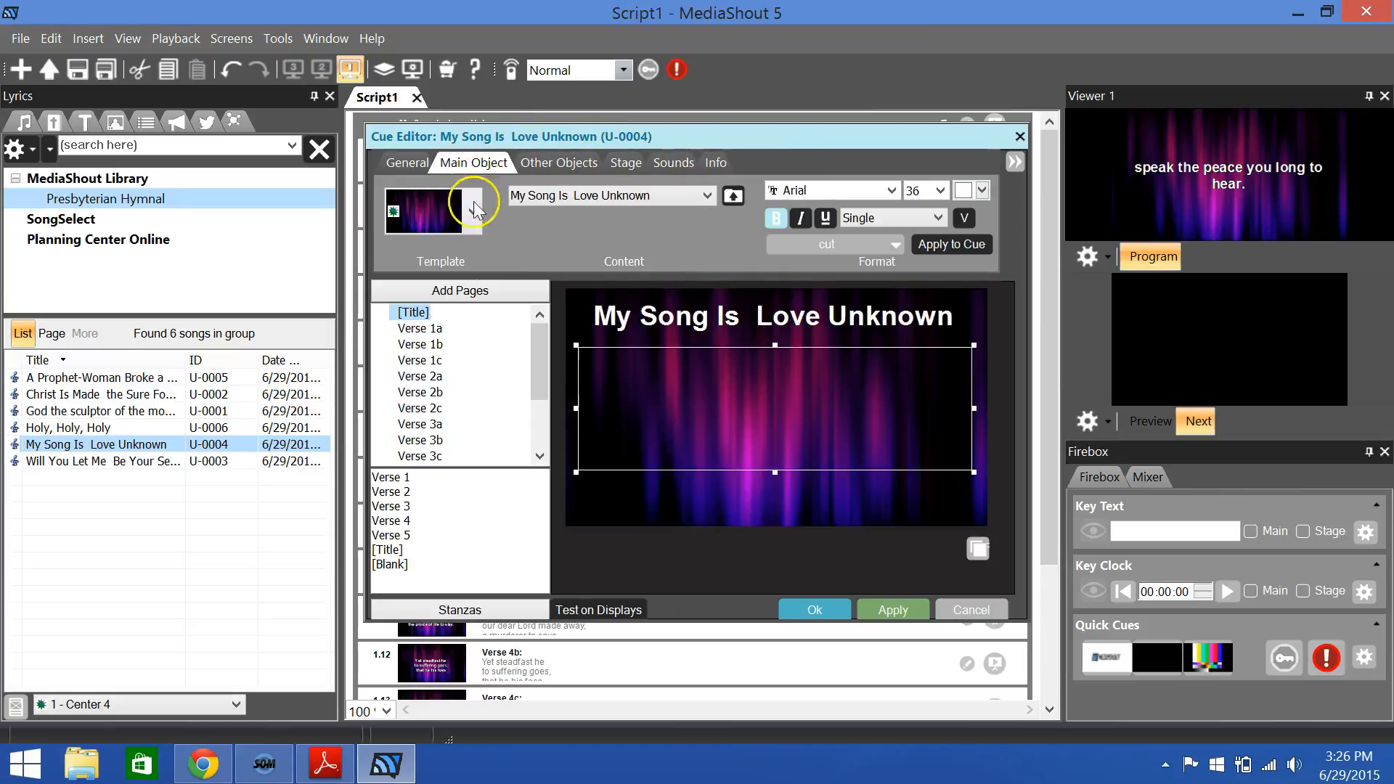
left_click(434, 334)
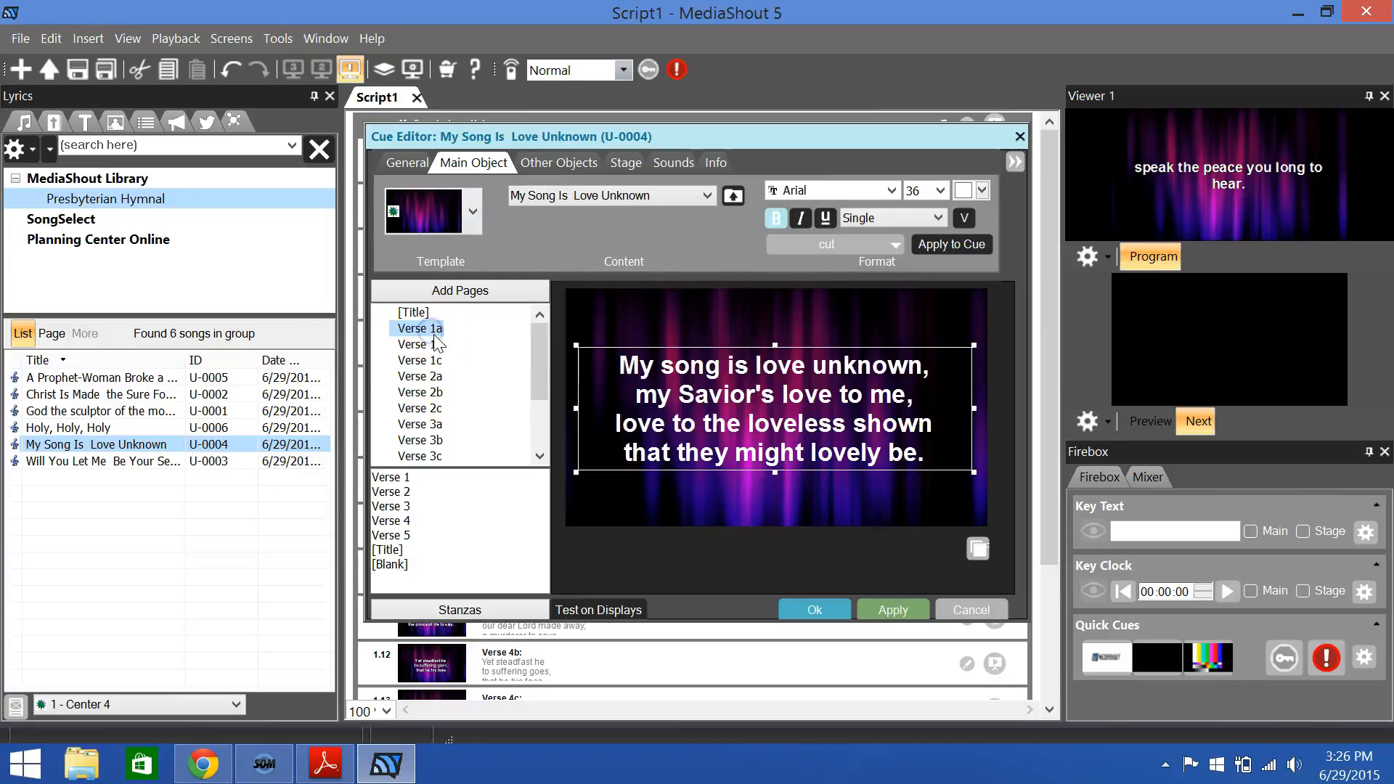
left_click(434, 346)
left_click(433, 361)
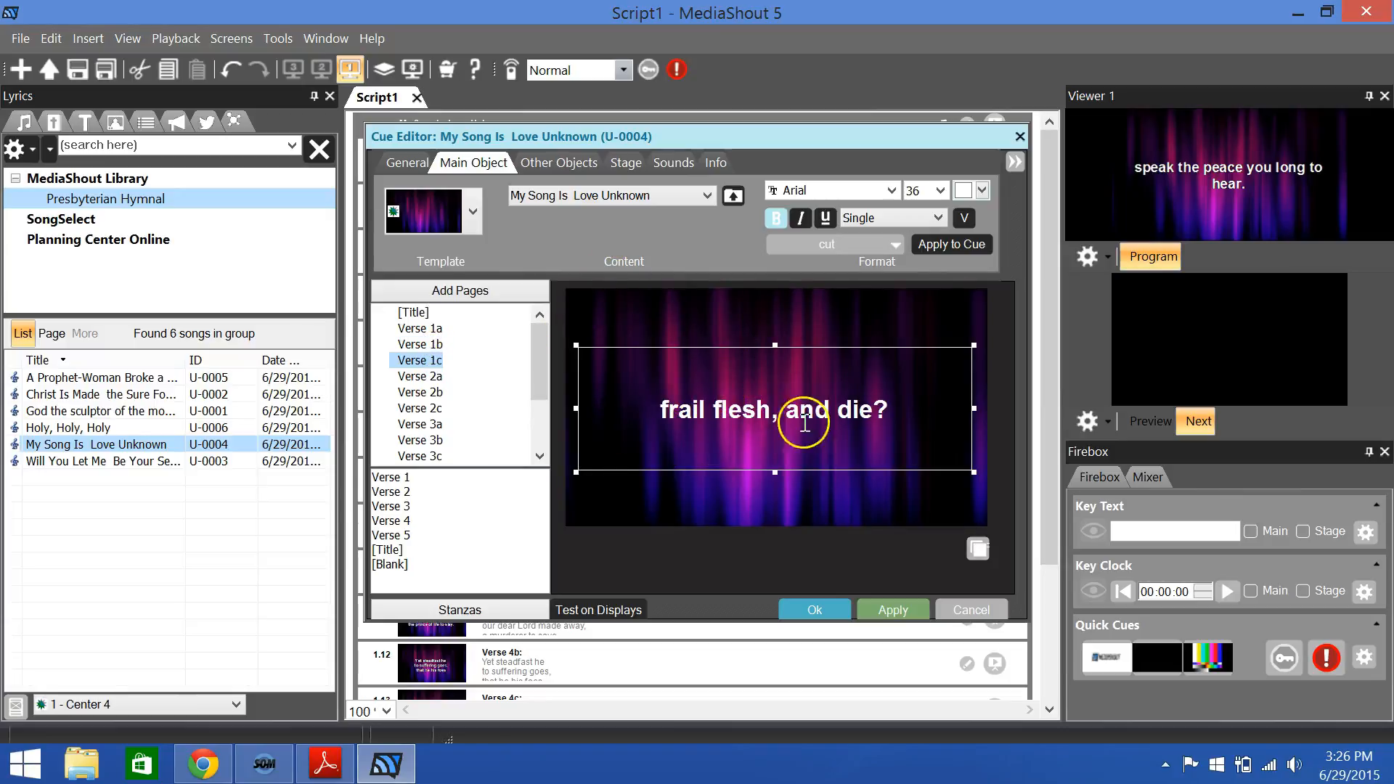
left_click(425, 376)
left_click(425, 393)
left_click(429, 328)
left_click(415, 312)
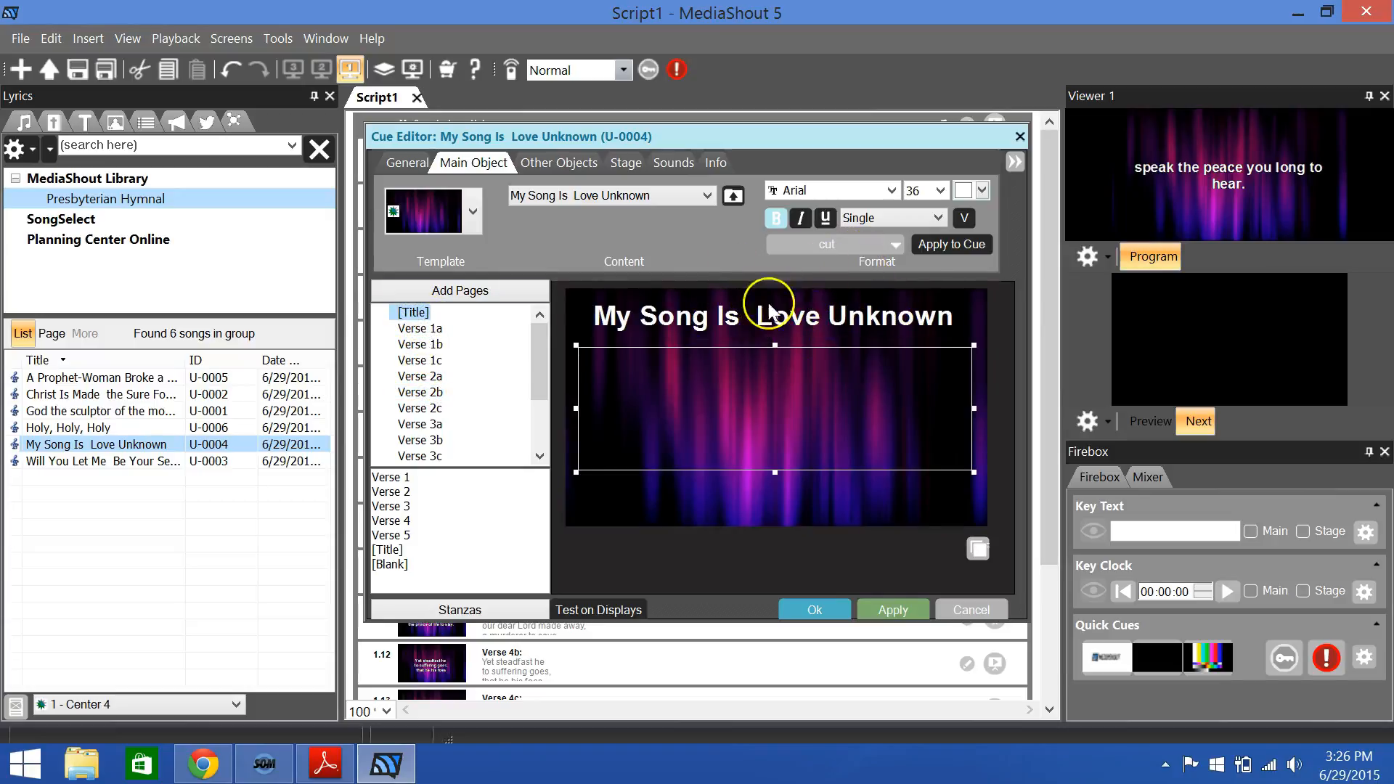
left_click(420, 344)
left_click(425, 360)
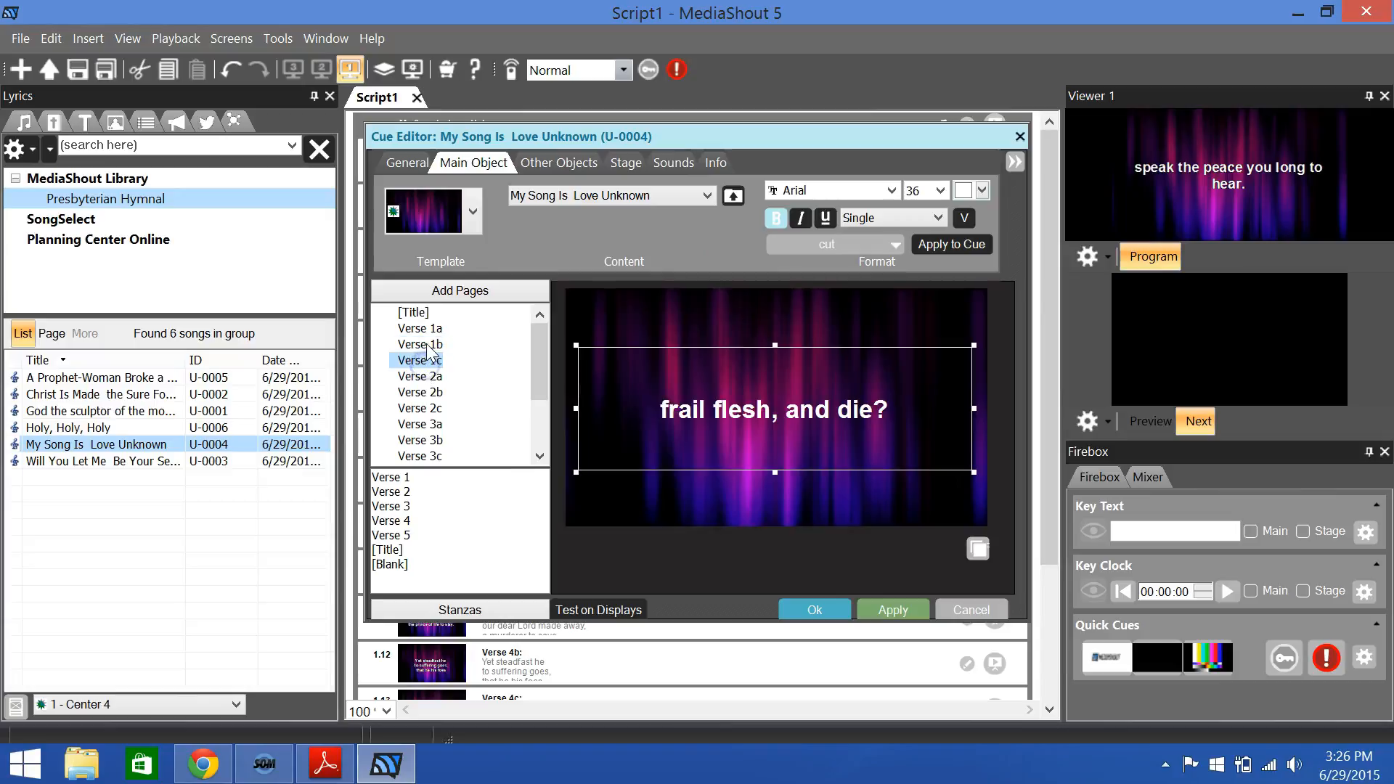
Step: Inspect the cue's other objects, including the background image, the copyright text and the title screen text
left_click(578, 163)
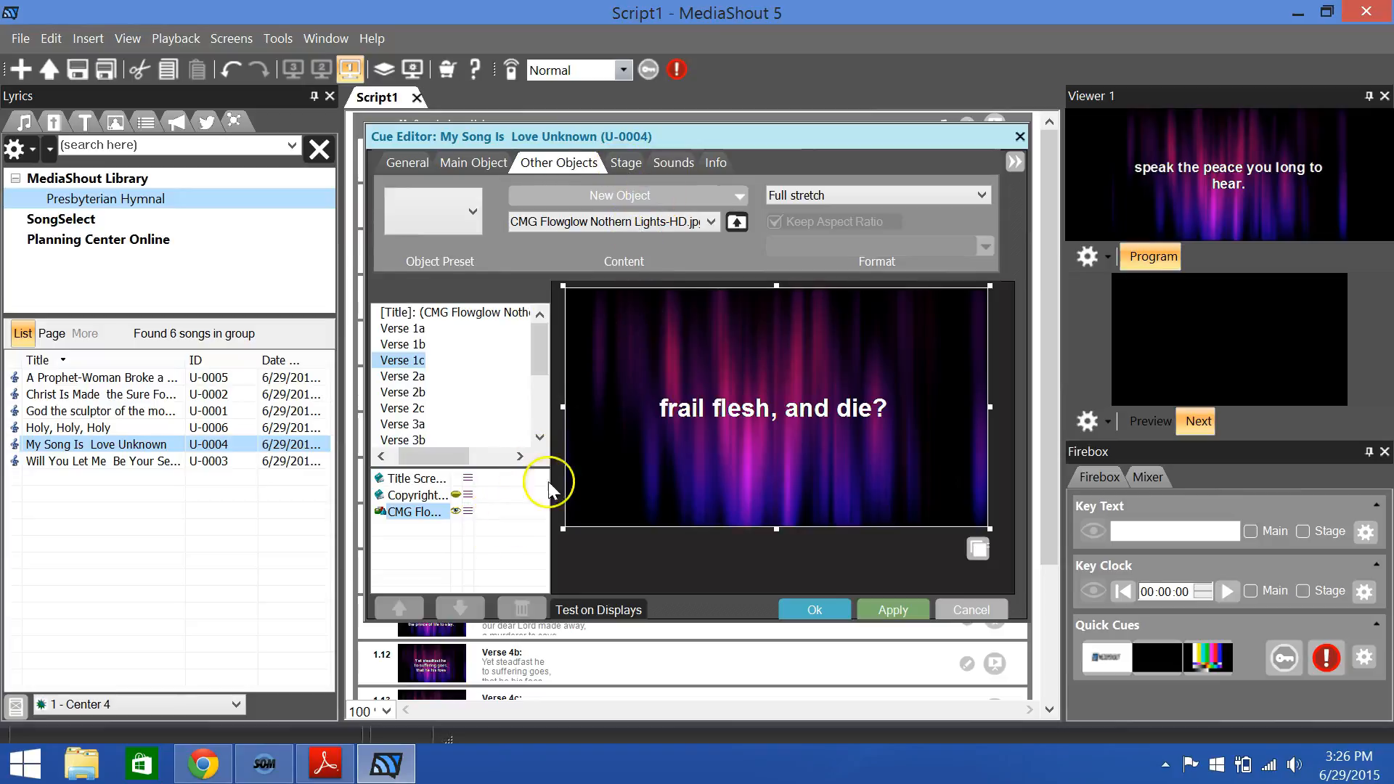
left_click(415, 496)
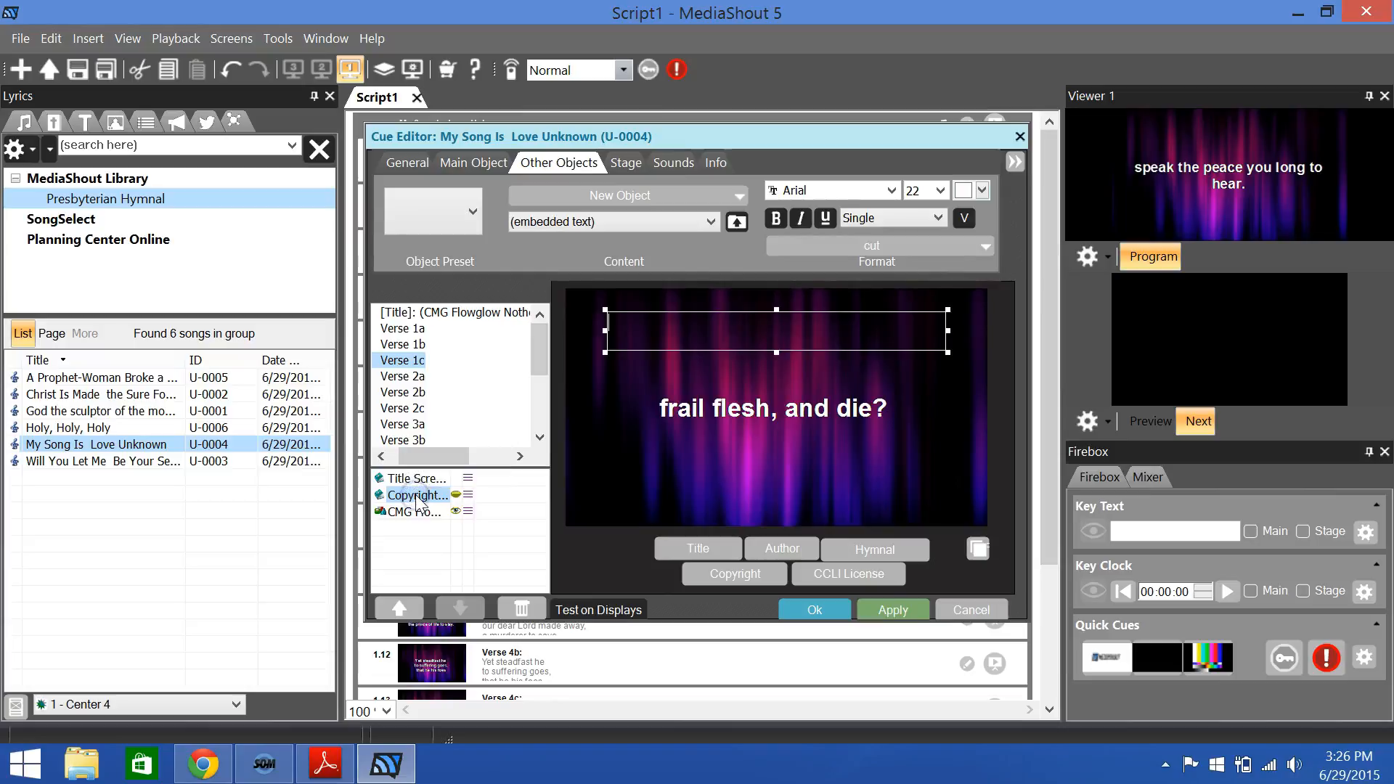
left_click(424, 481)
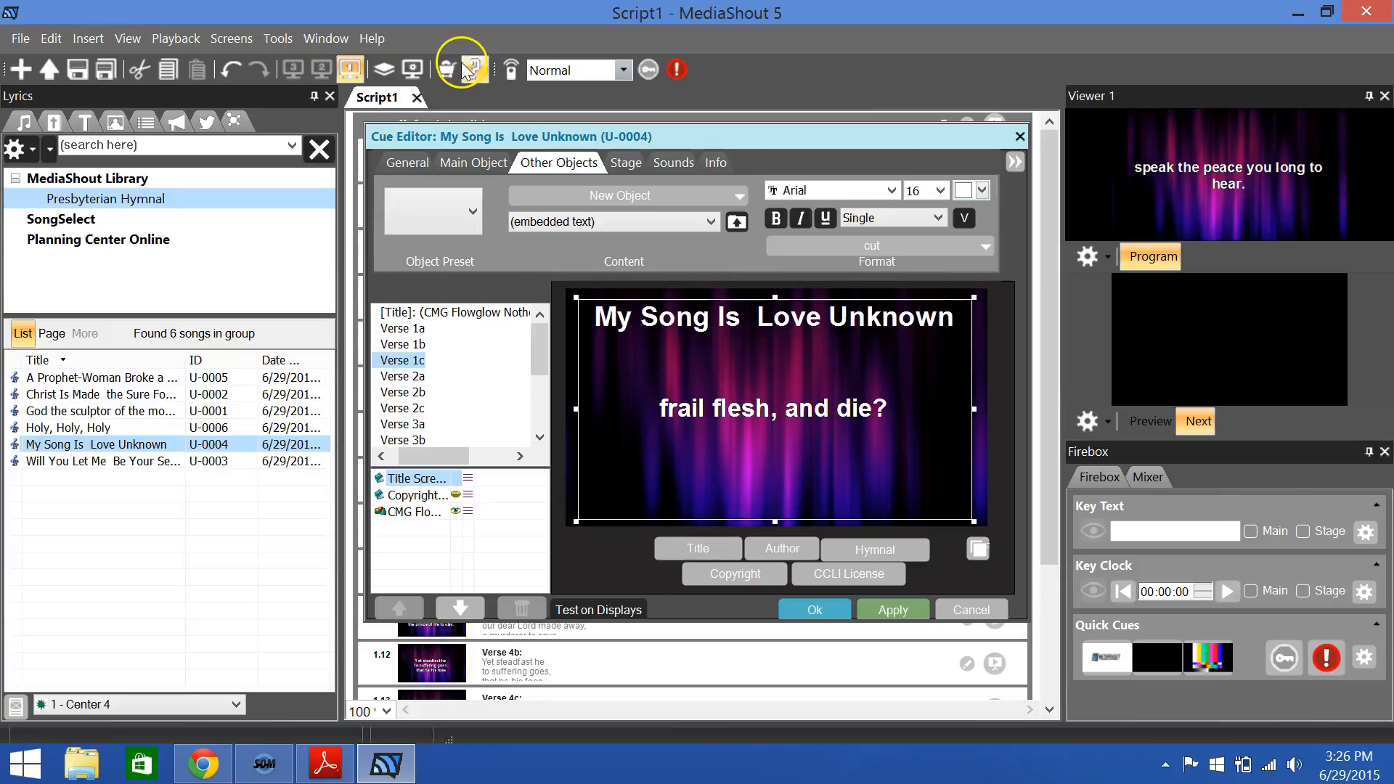
Step: Try the Impact font on the Verse 1a lyrics, and restore Arial
left_click(458, 164)
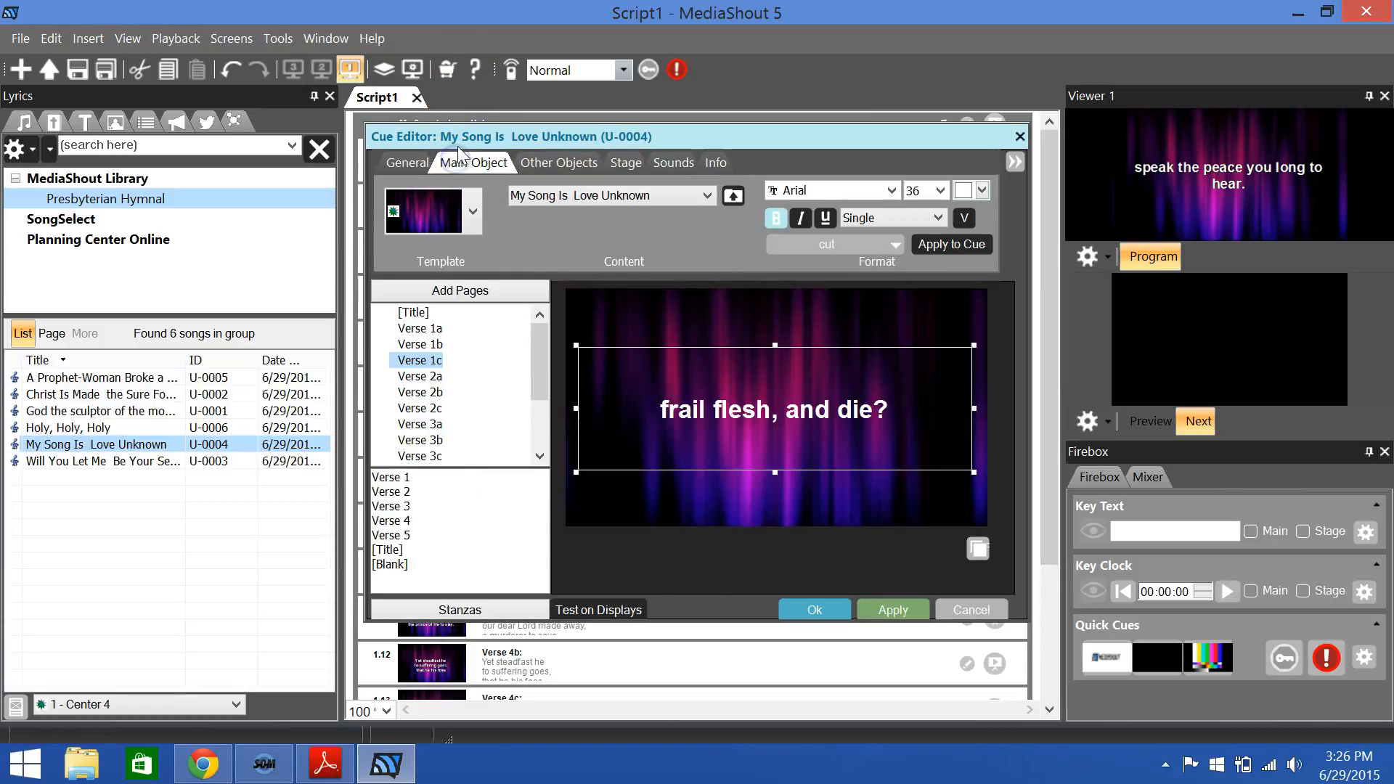
left_click(425, 328)
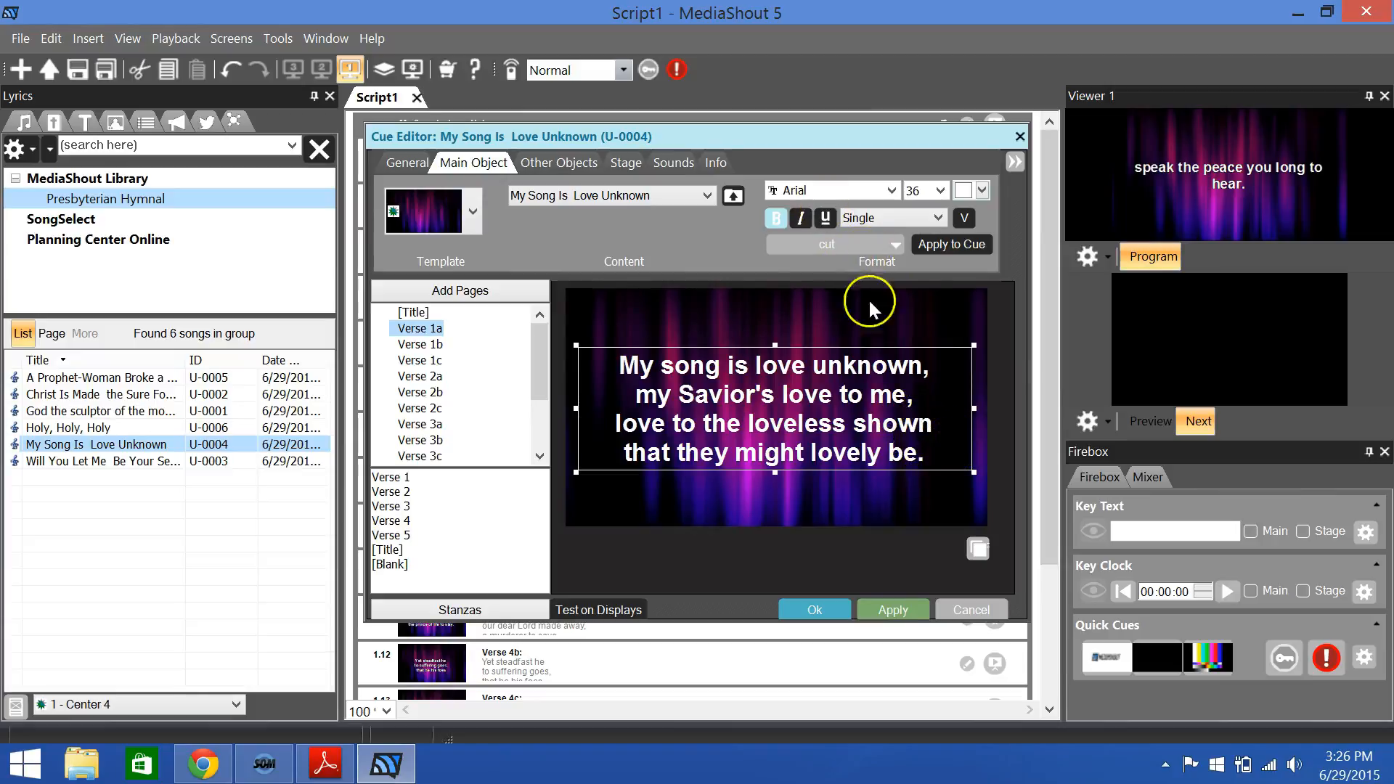
left_click_drag(924, 452, 622, 365)
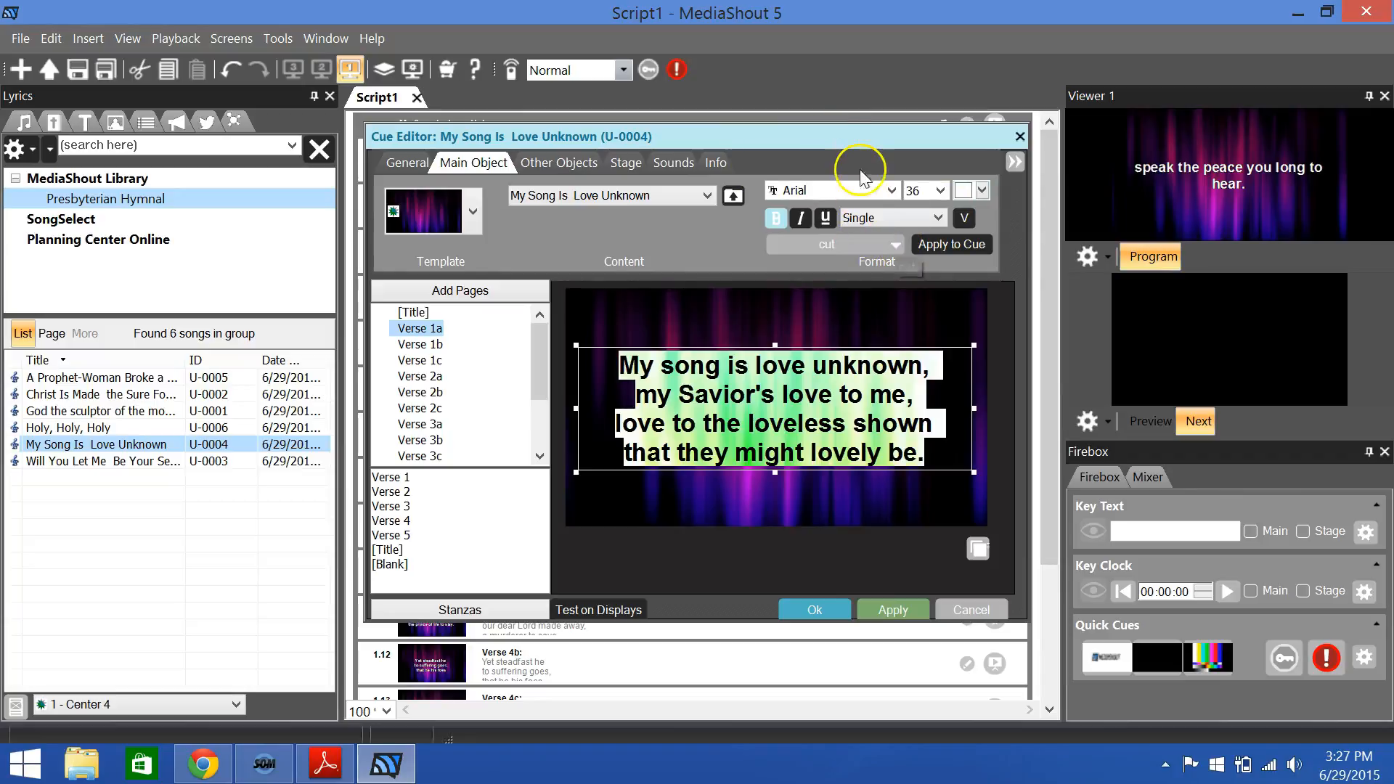
left_click(891, 191)
left_click(892, 341)
left_click_drag(892, 341, 893, 417)
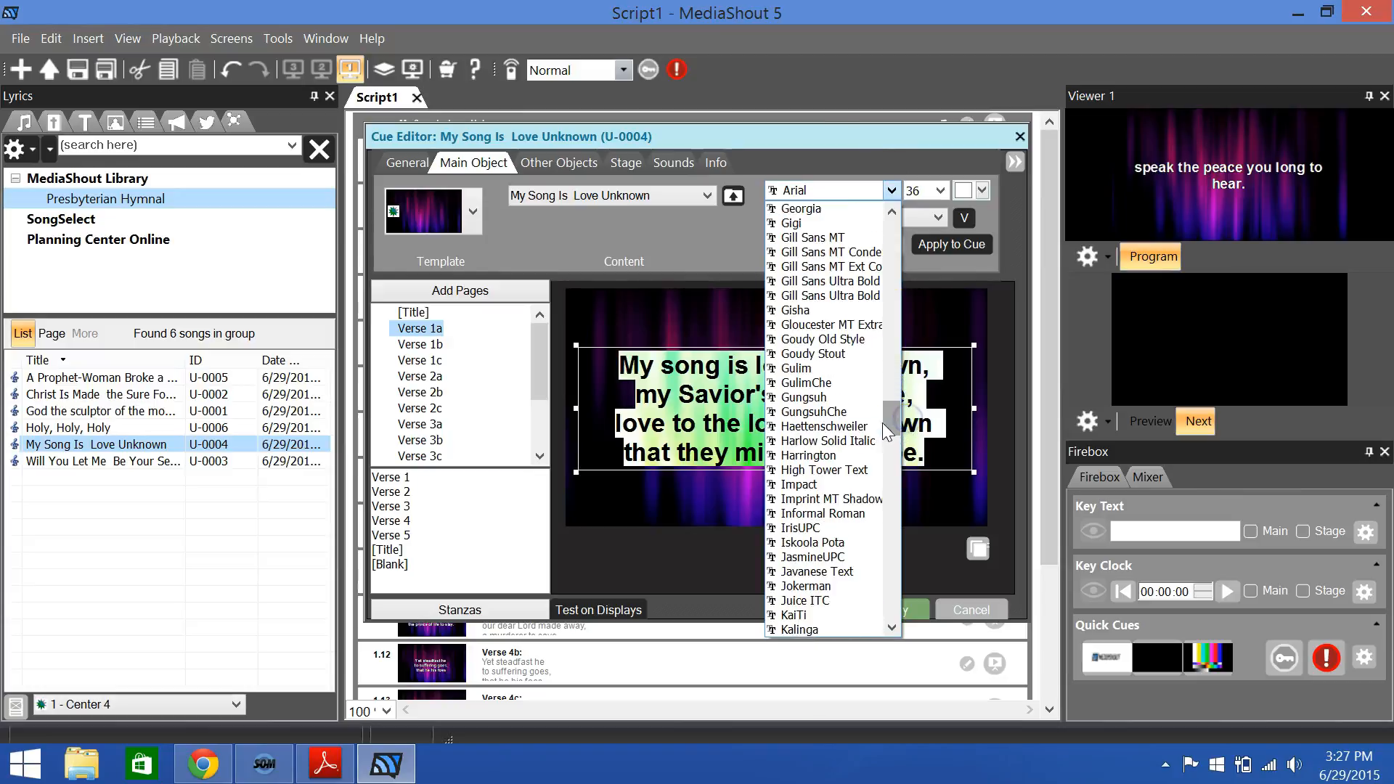
left_click(827, 484)
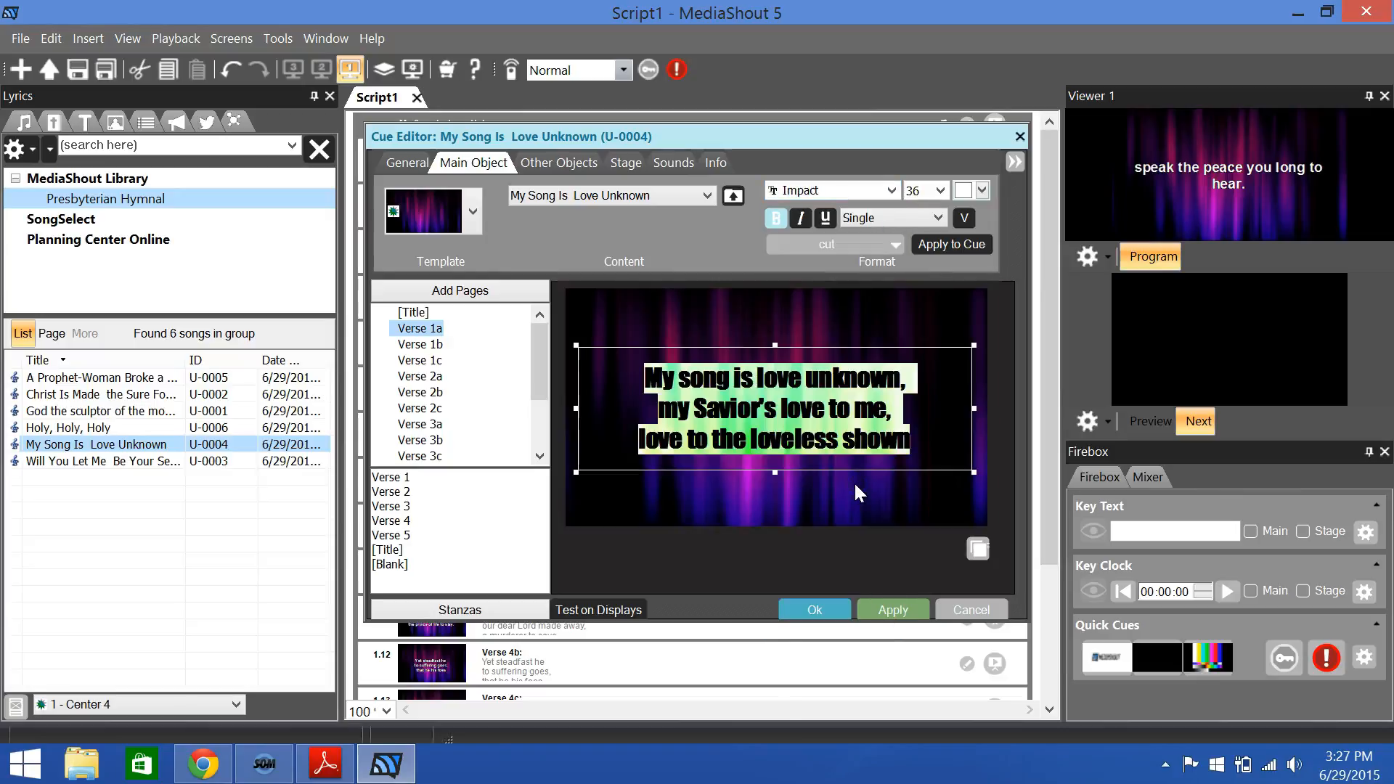
left_click(891, 191)
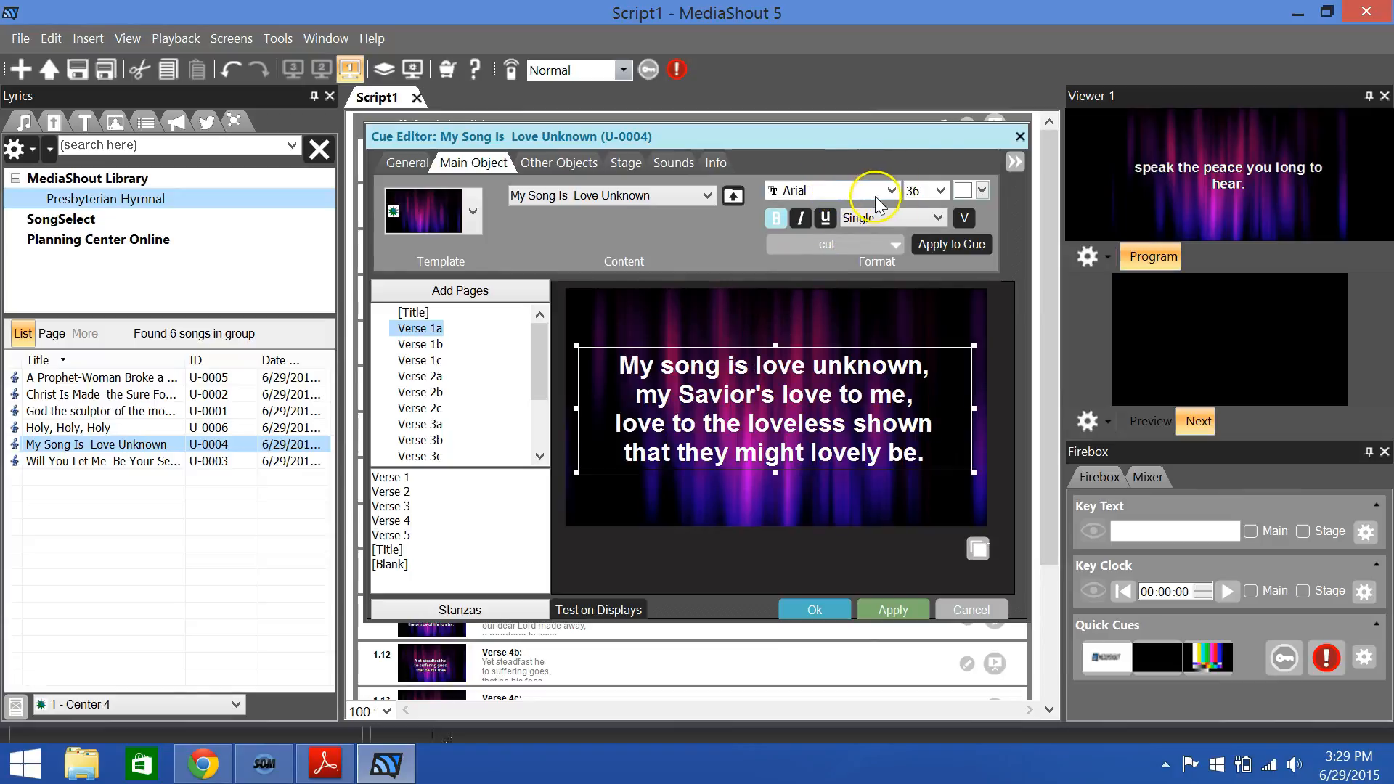
Step: Look at the font colours offered for the Verse 1a lyrics
left_click(981, 191)
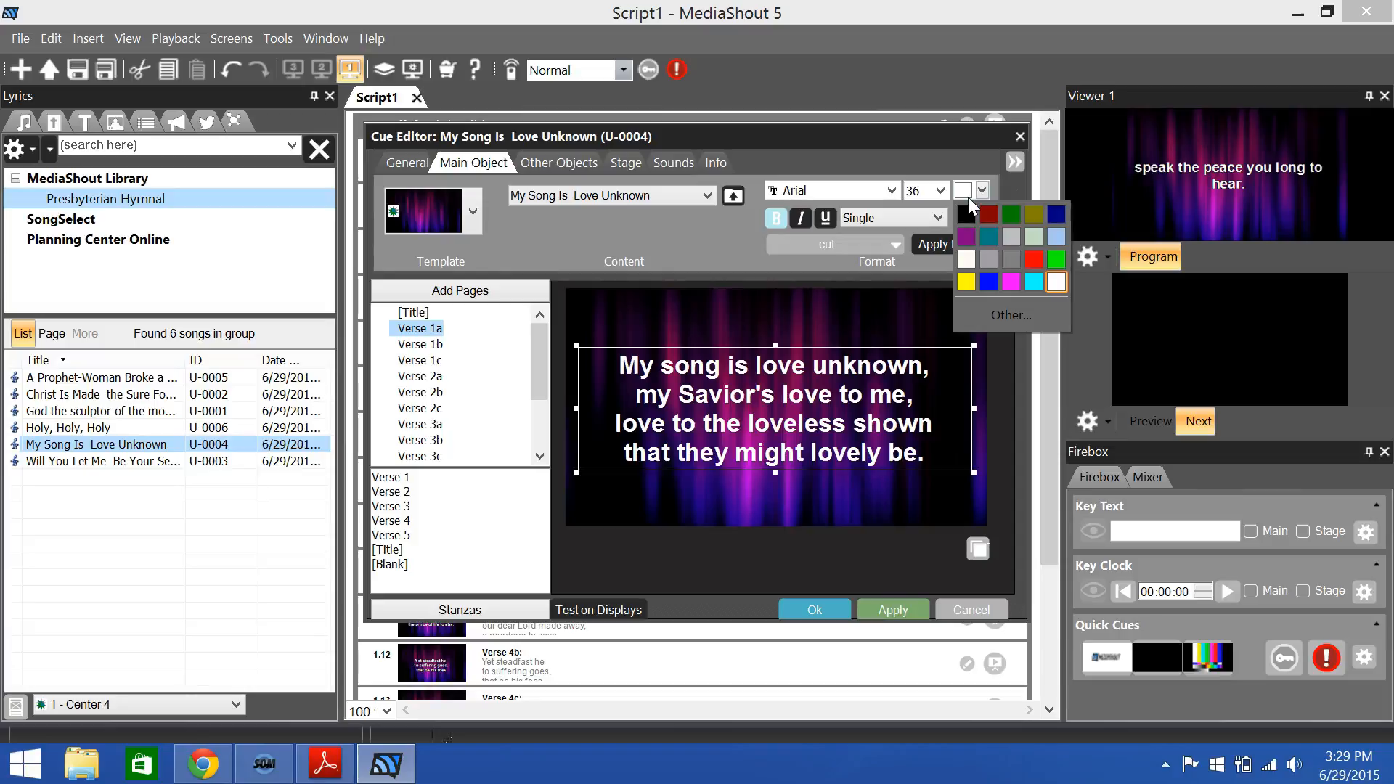
left_click(711, 326)
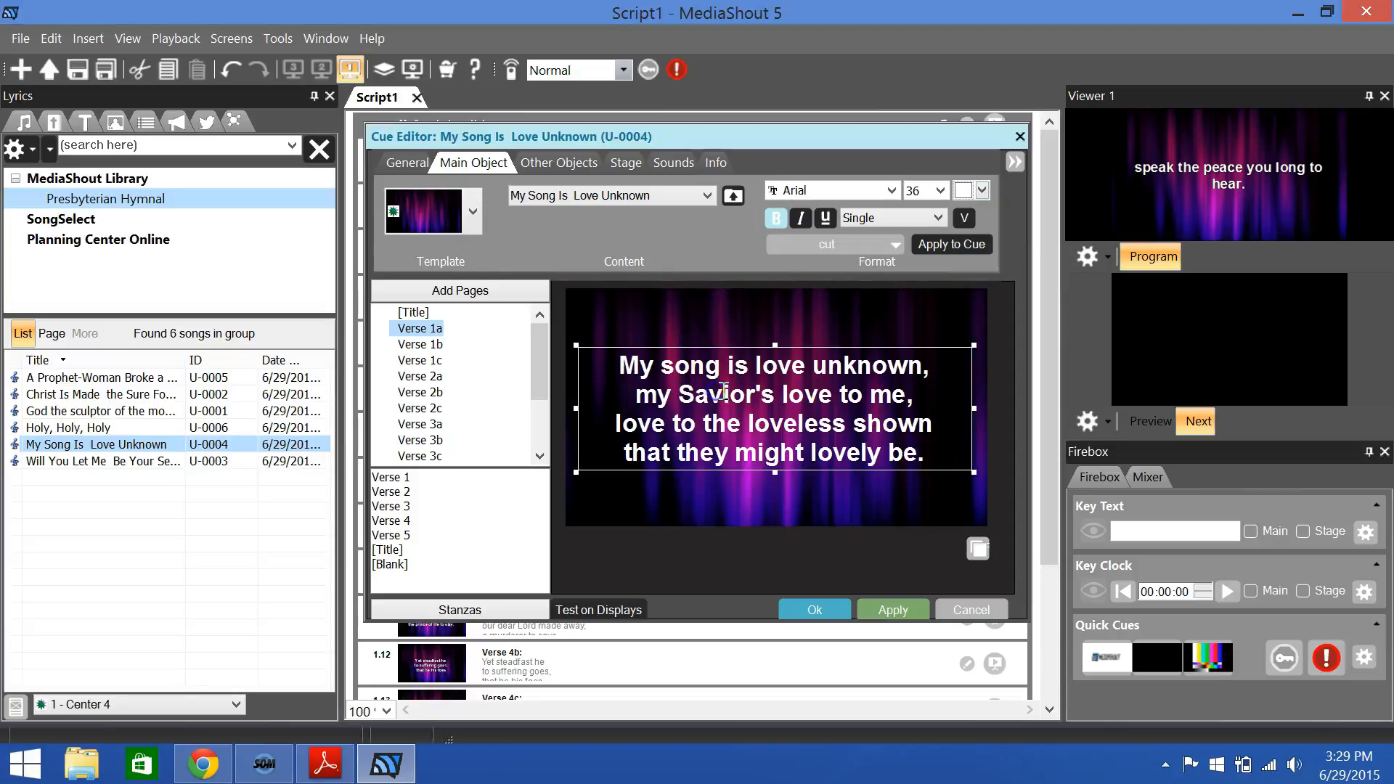
left_click_drag(697, 368, 913, 456)
left_click(929, 426)
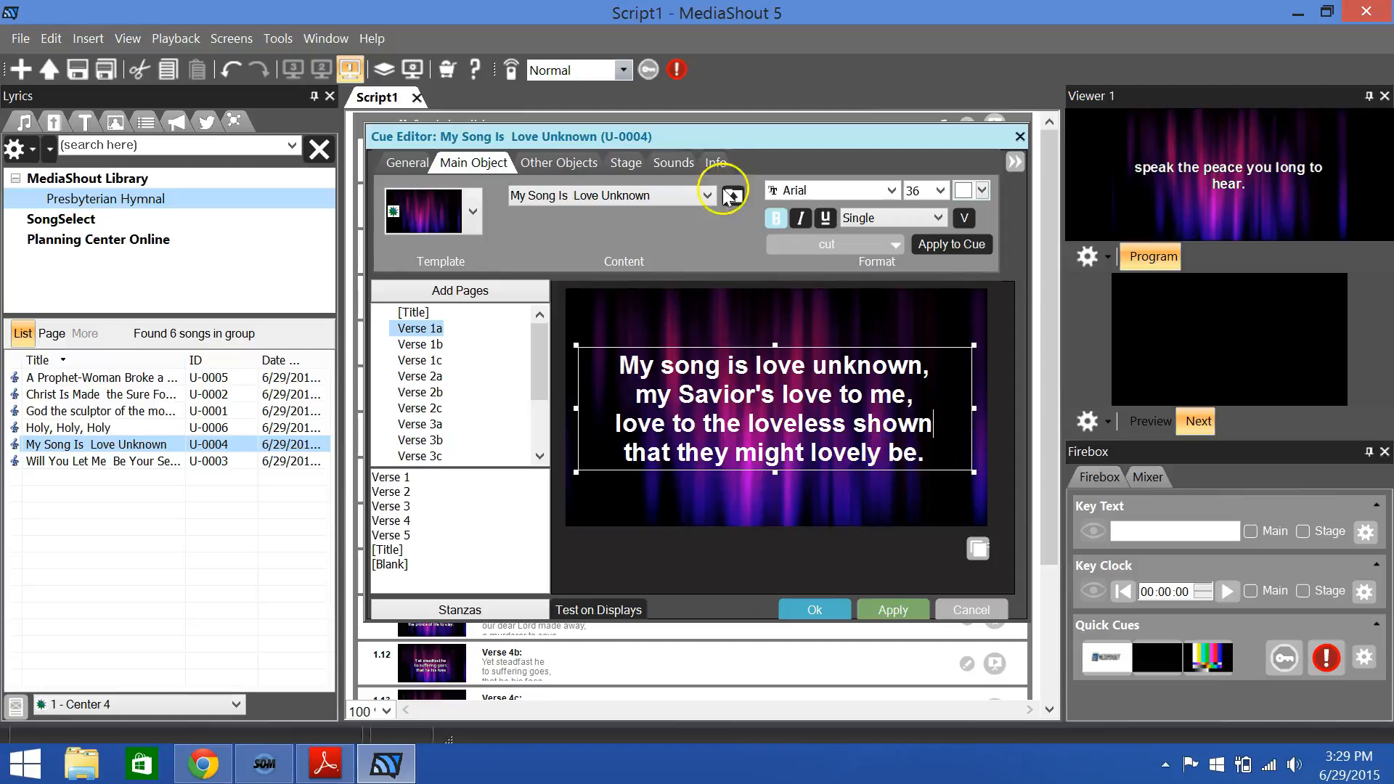
Step: Set the content of the cue's background object to ColorBubblesPurpleRedHD.wmv
left_click(562, 166)
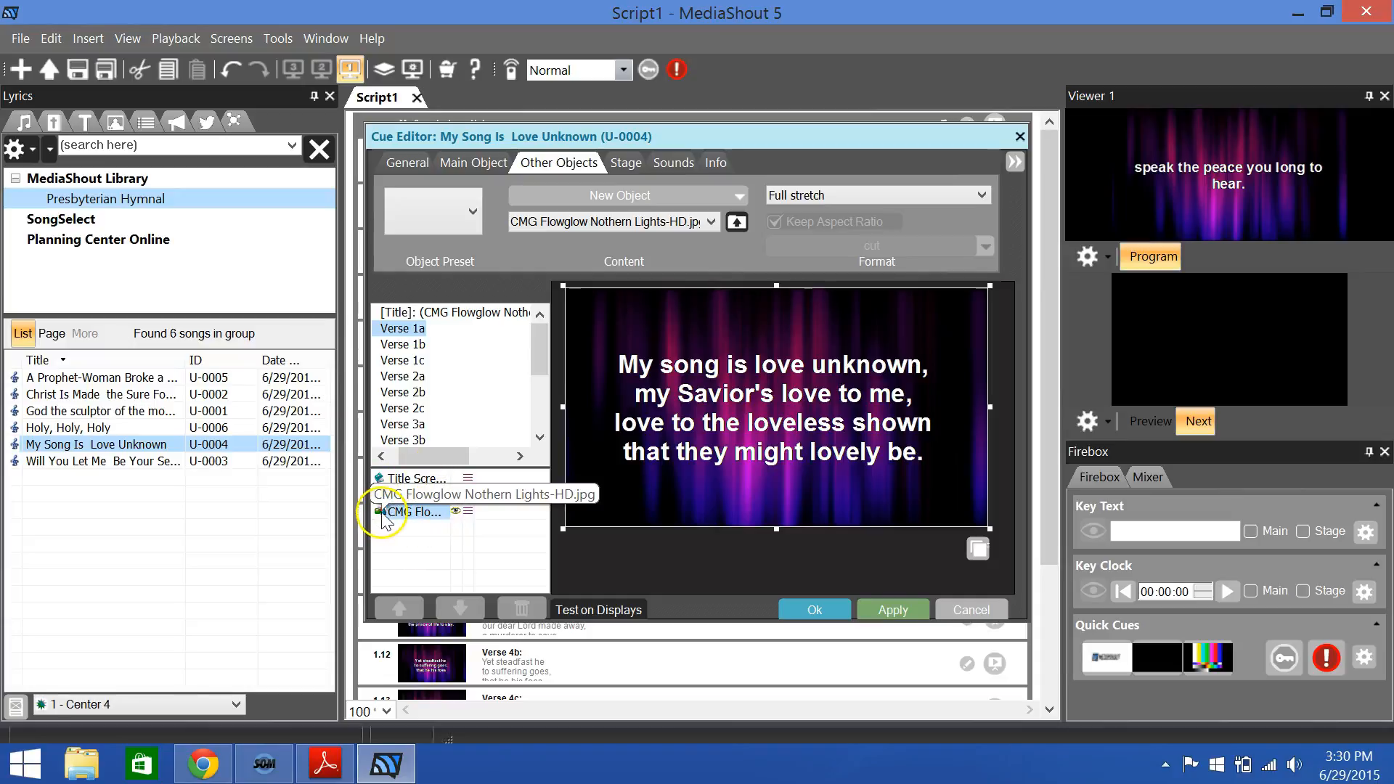
left_click(421, 514)
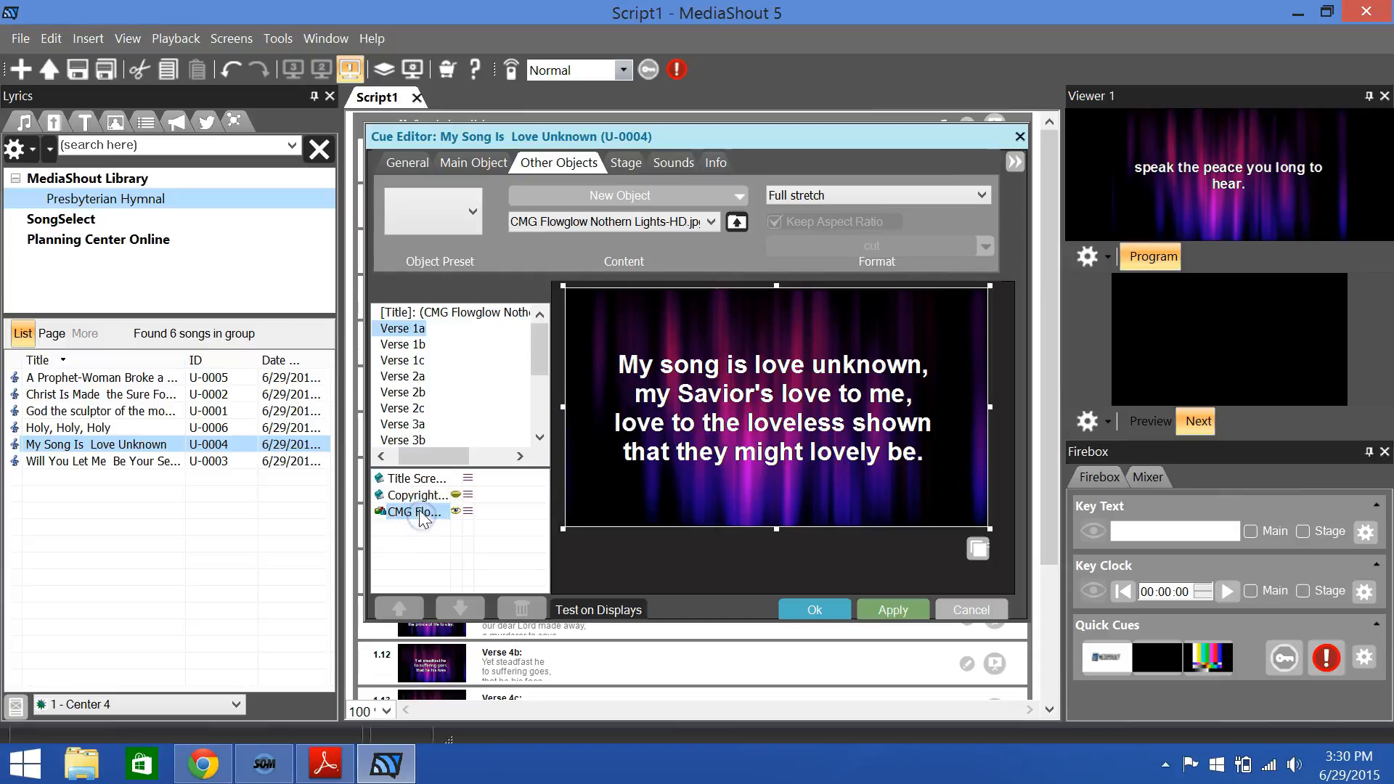
left_click(694, 222)
left_click(694, 222)
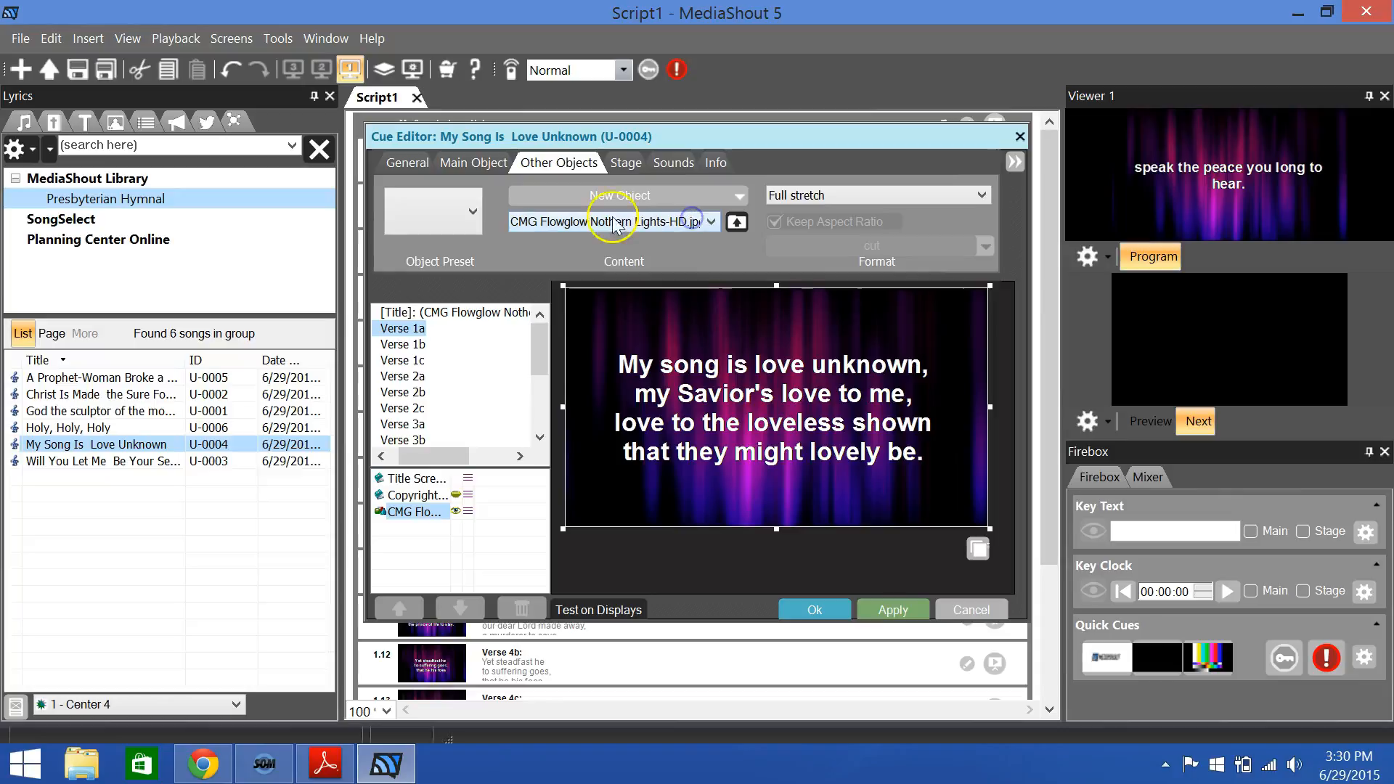
left_click(555, 222)
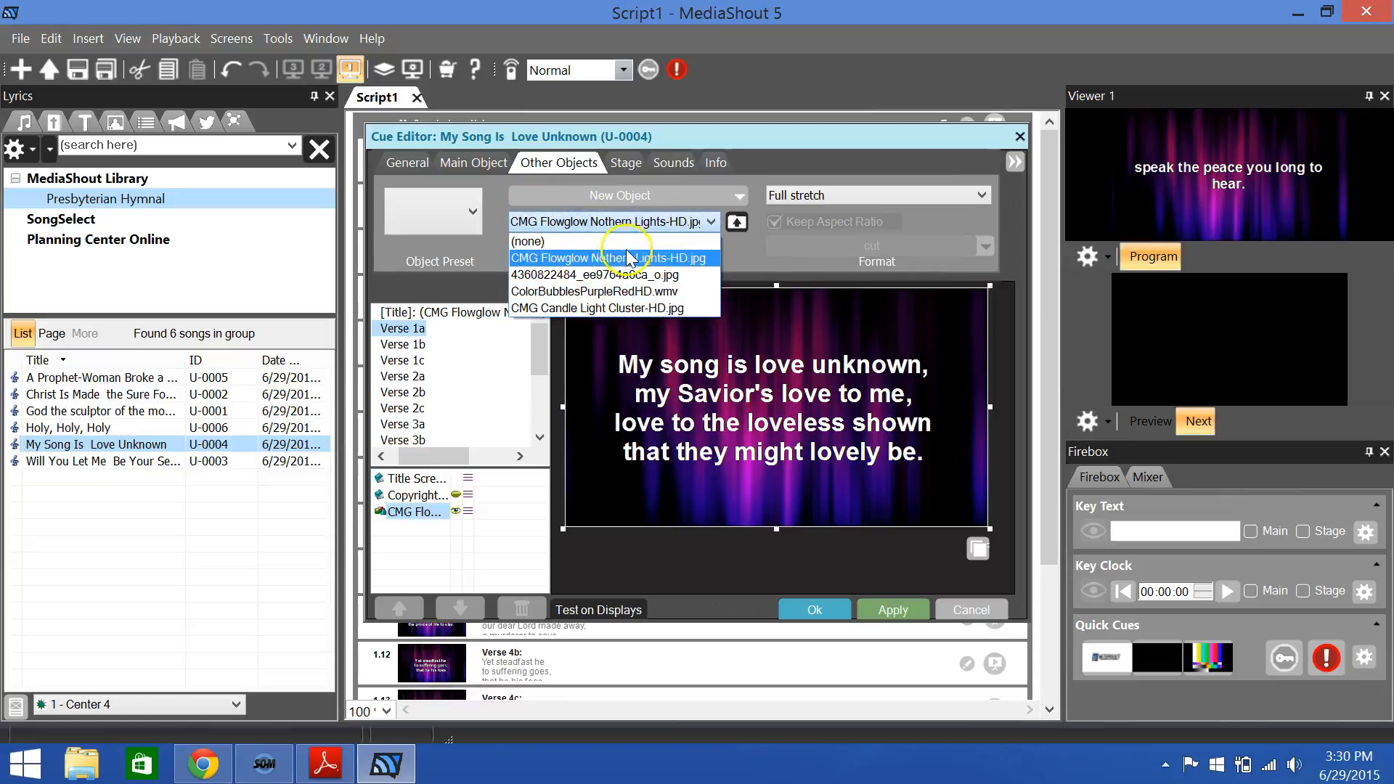
left_click(647, 291)
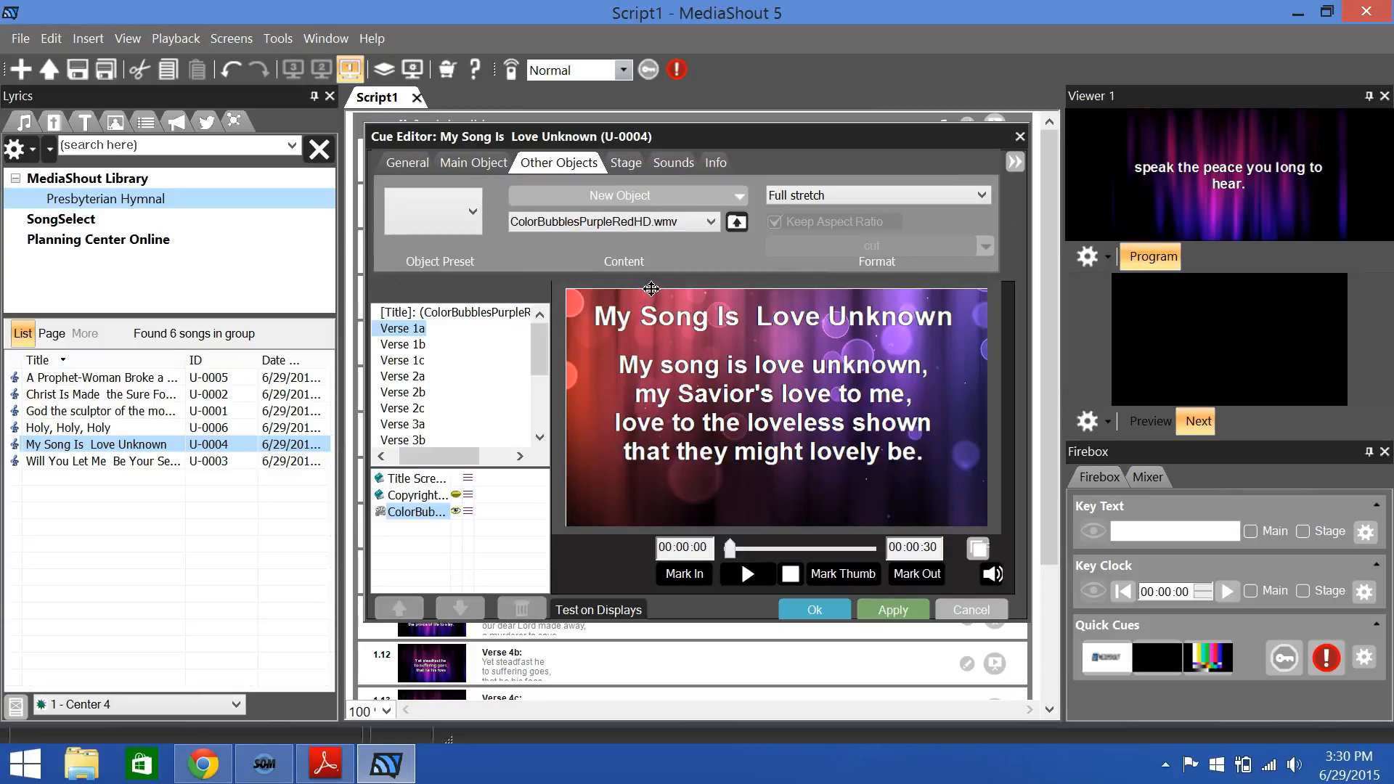
Step: Preview a few seconds of the motion background behind the lyrics and pause it
left_click(759, 576)
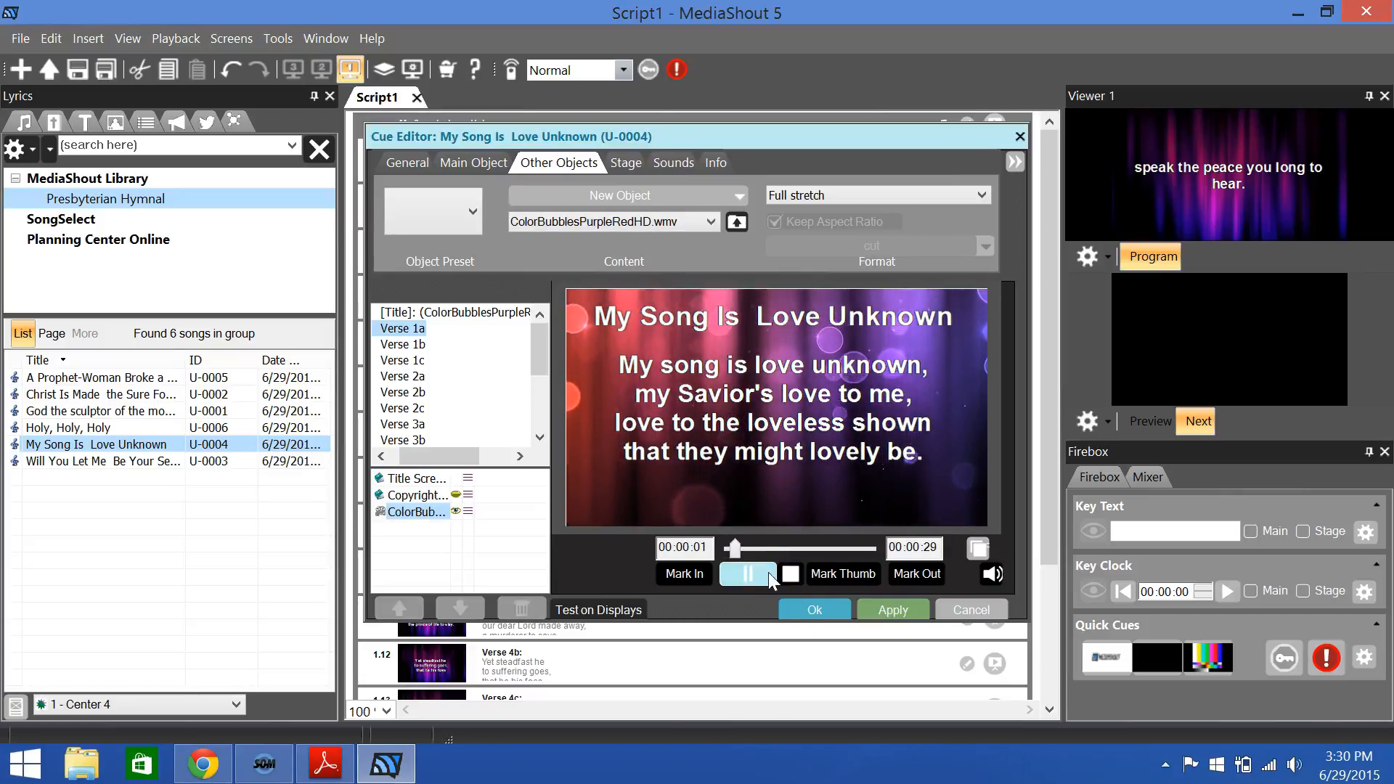
left_click(740, 577)
left_click(730, 575)
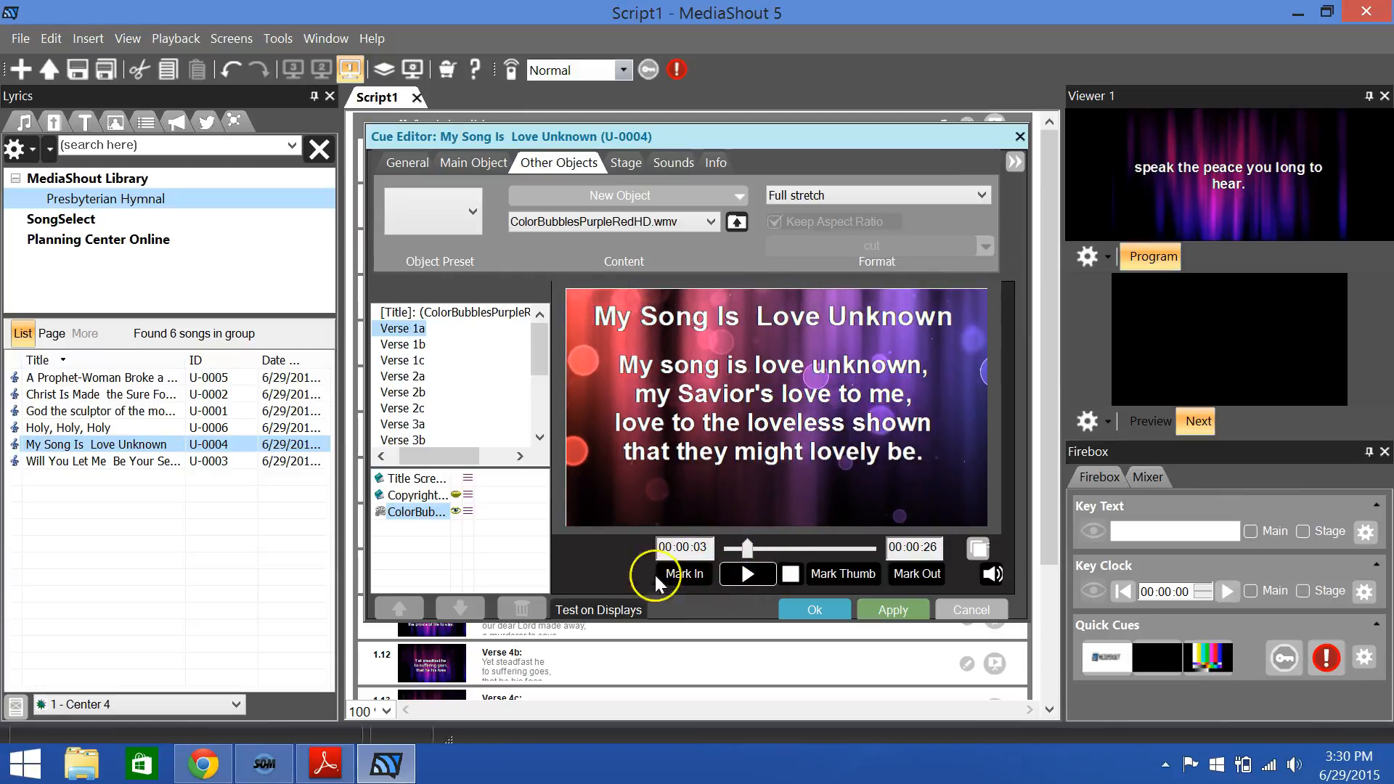
Step: Replace the cue's background with the paintedHillside video from the Default Template Media folder
left_click(714, 164)
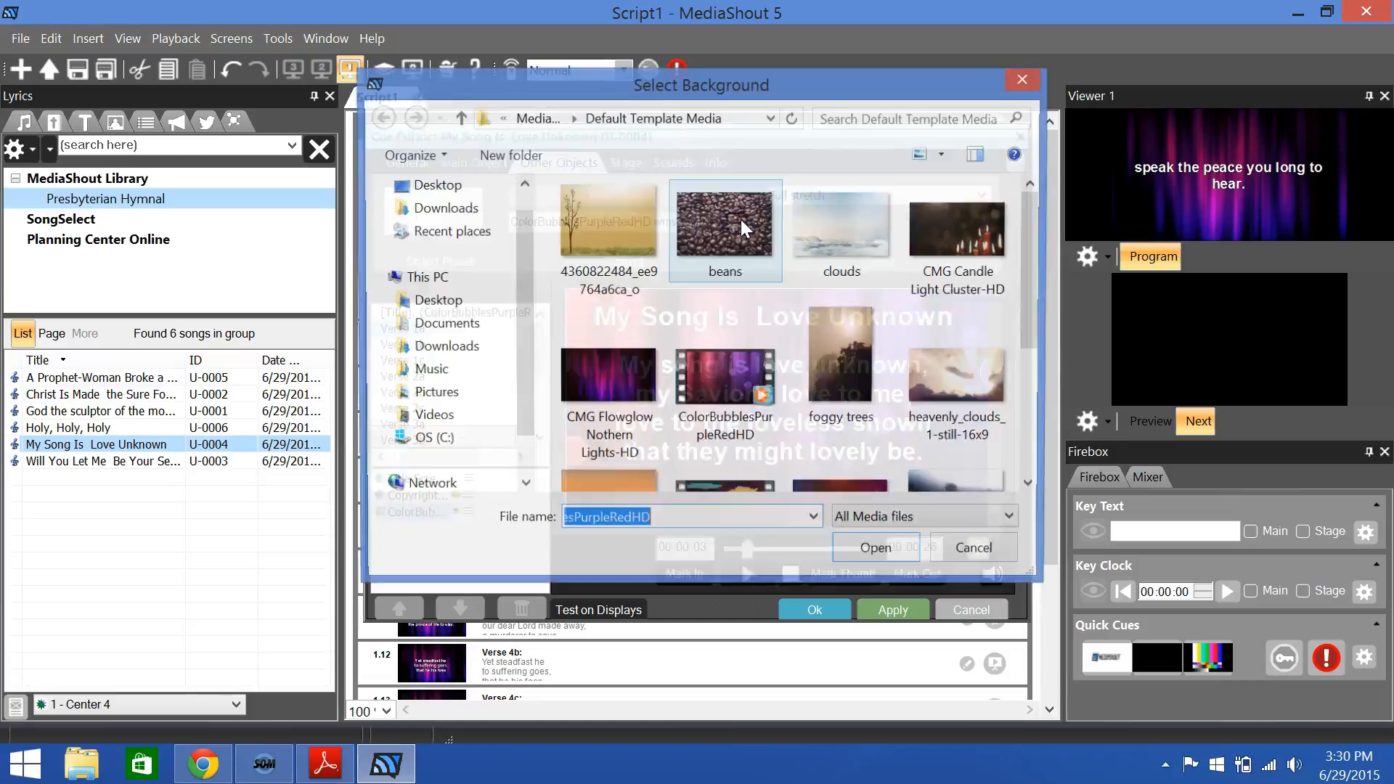
left_click_drag(1032, 263, 1126, 372)
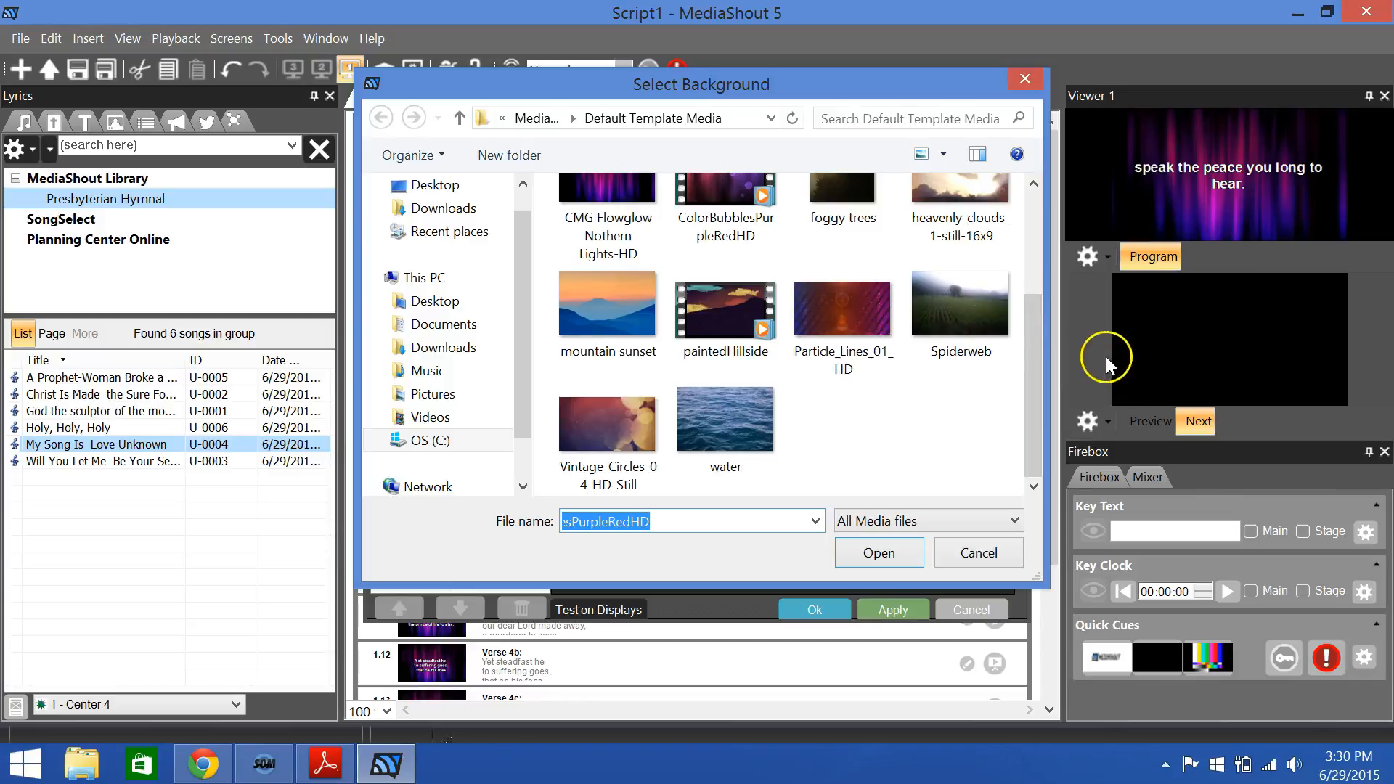
left_click(730, 315)
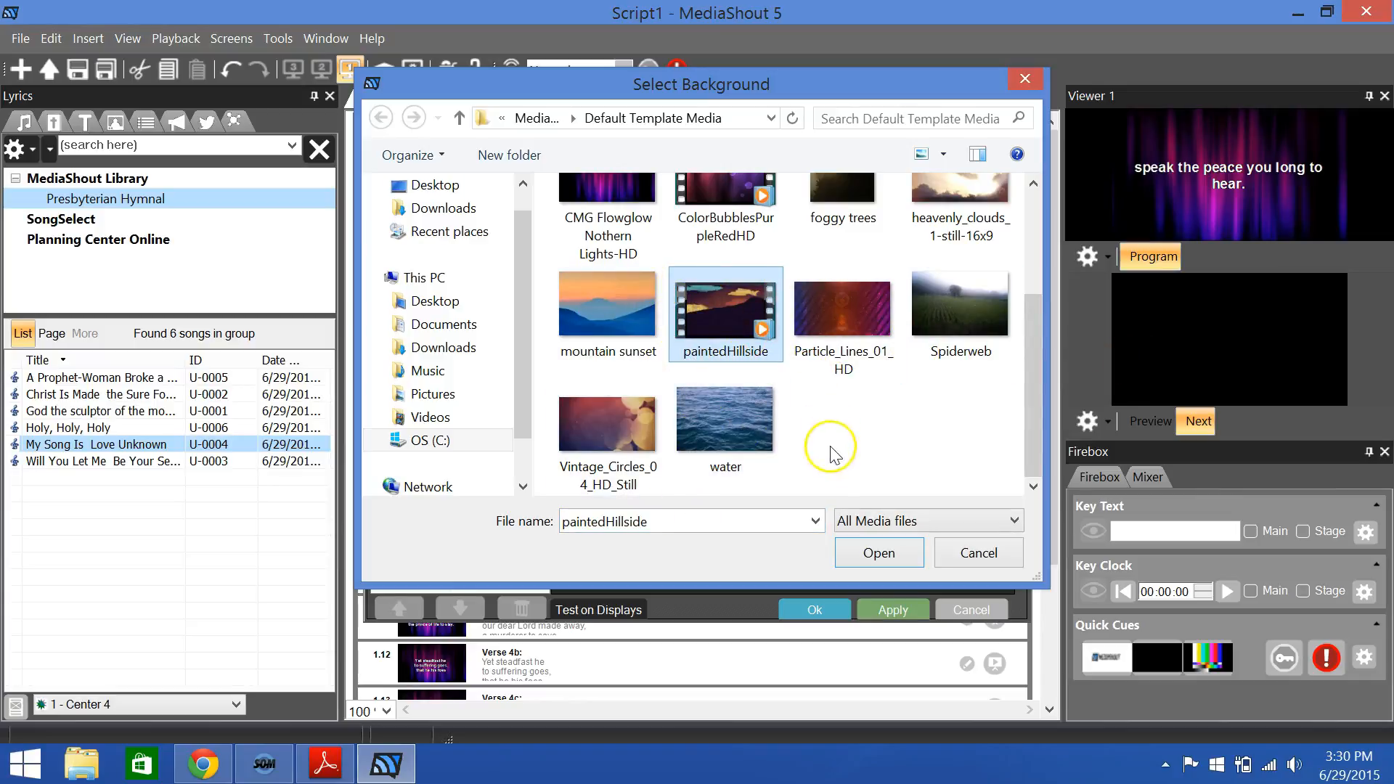
left_click(879, 553)
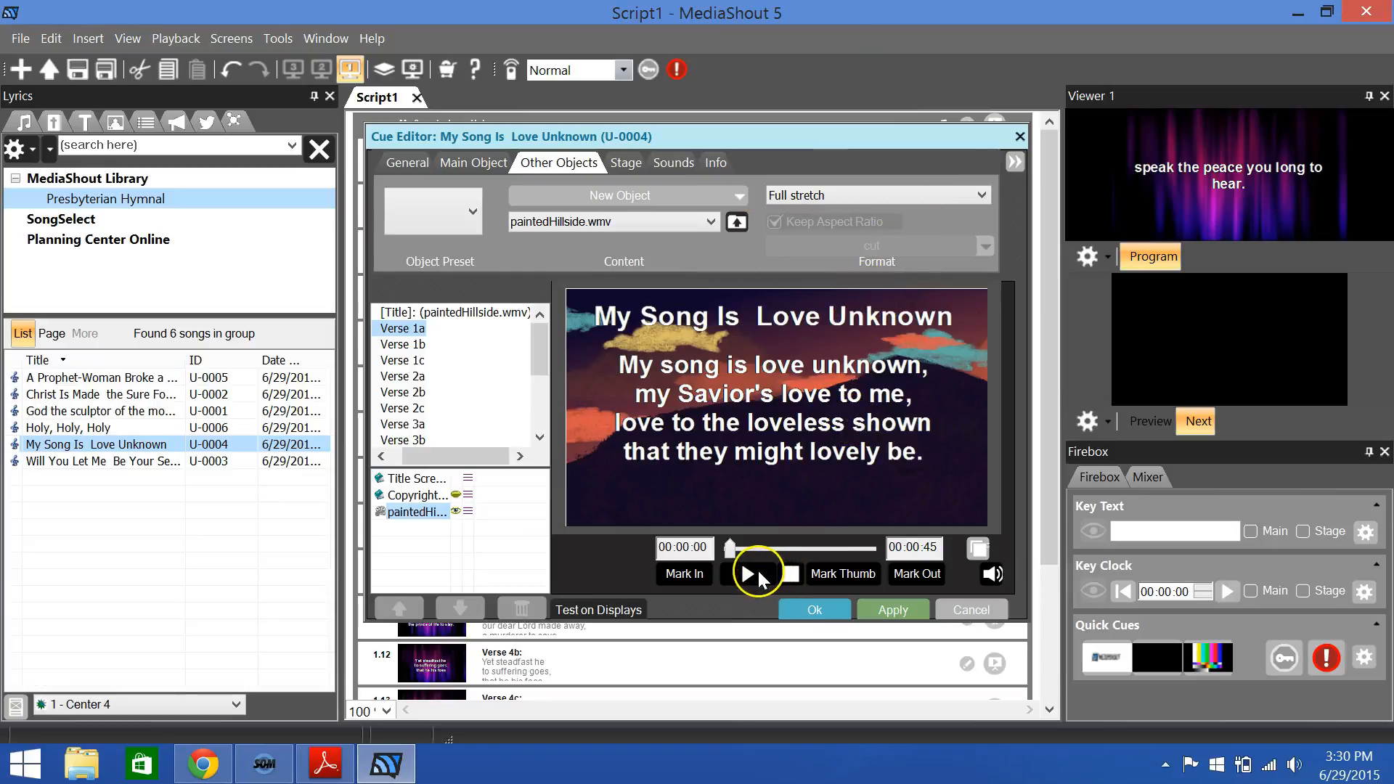
Step: Preview a few seconds of the paintedHillside video behind the Verse 1a lyrics and pause it
left_click(760, 578)
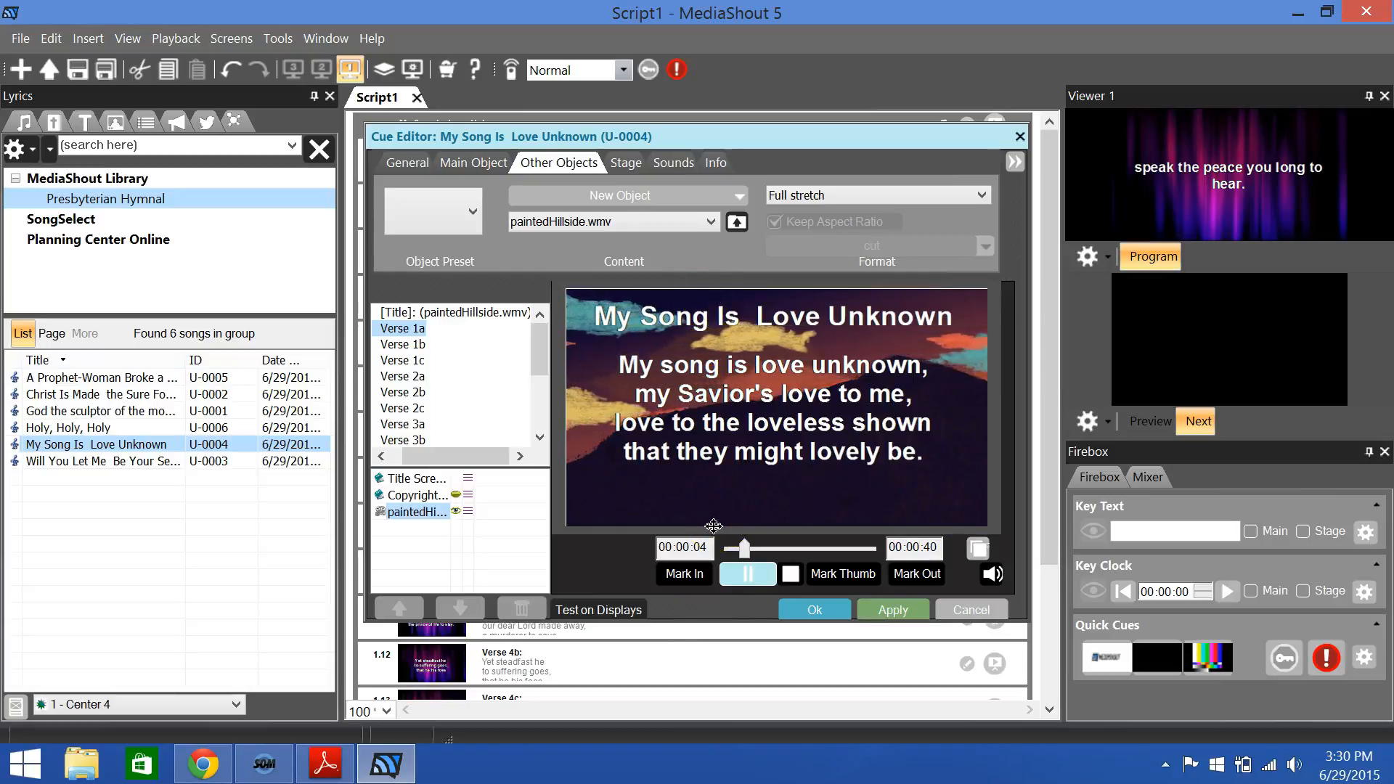
left_click(747, 574)
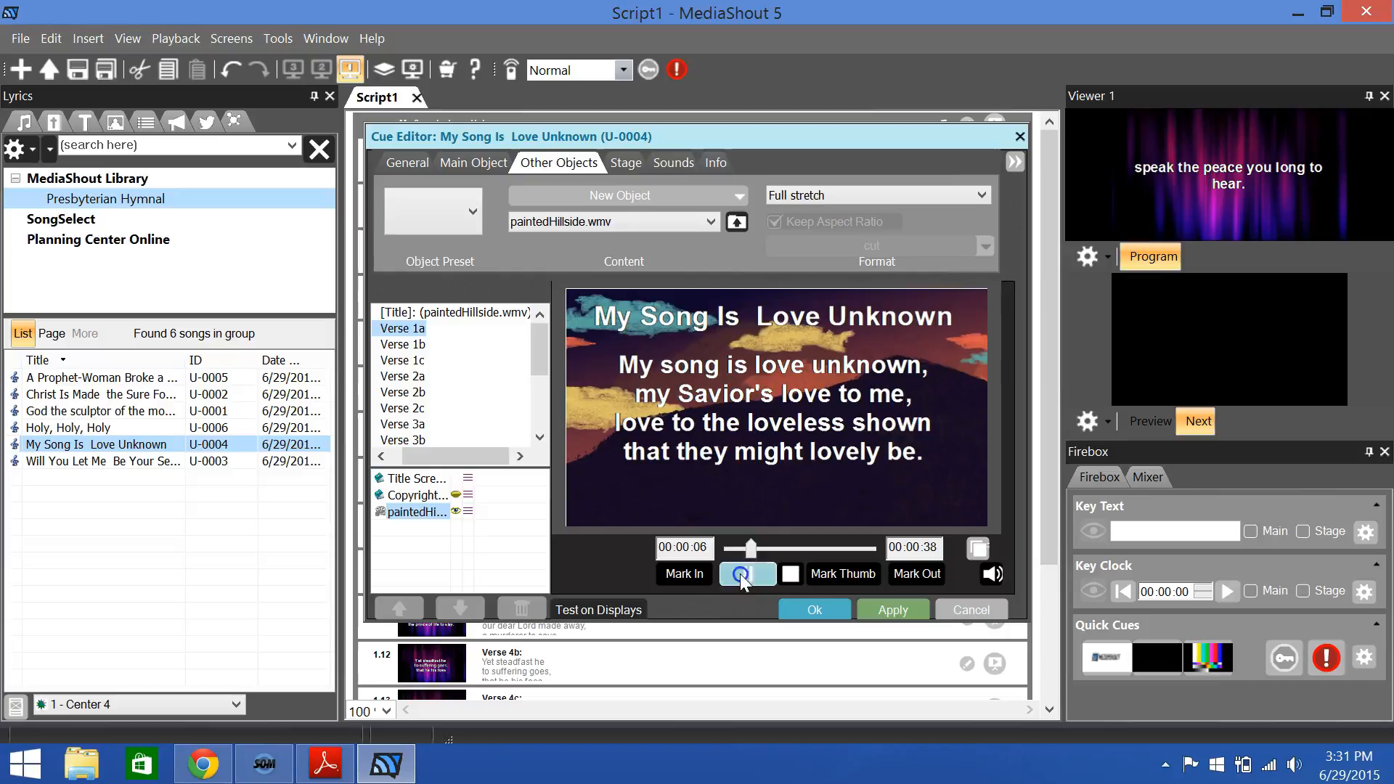
Step: Replace the cue's background with the beans image from the Default Template Media folder
left_click(633, 222)
left_click(730, 219)
left_click(738, 222)
left_click_drag(1031, 324, 1038, 273)
left_click(704, 232)
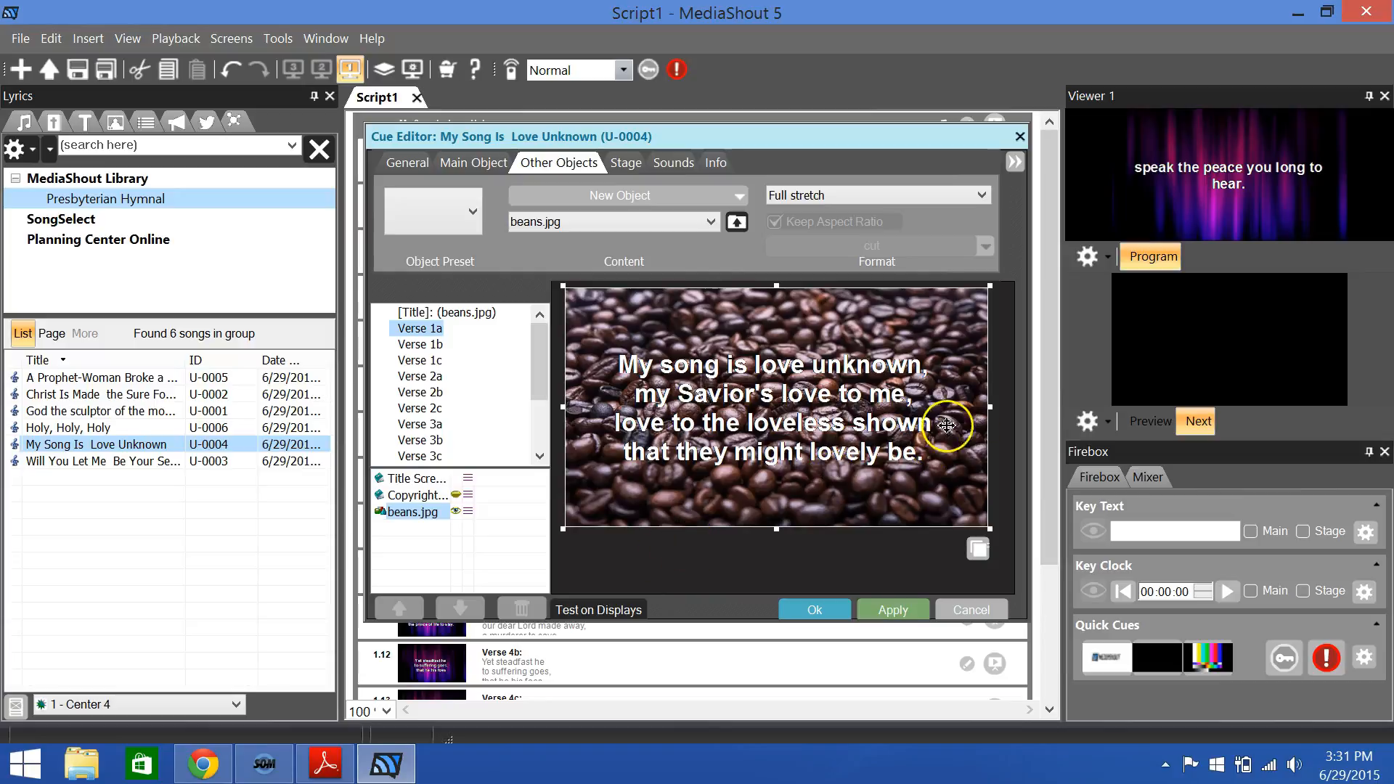
Step: Try the Full scale fit on the beans background, return it to Full stretch and save the cue
left_click(818, 195)
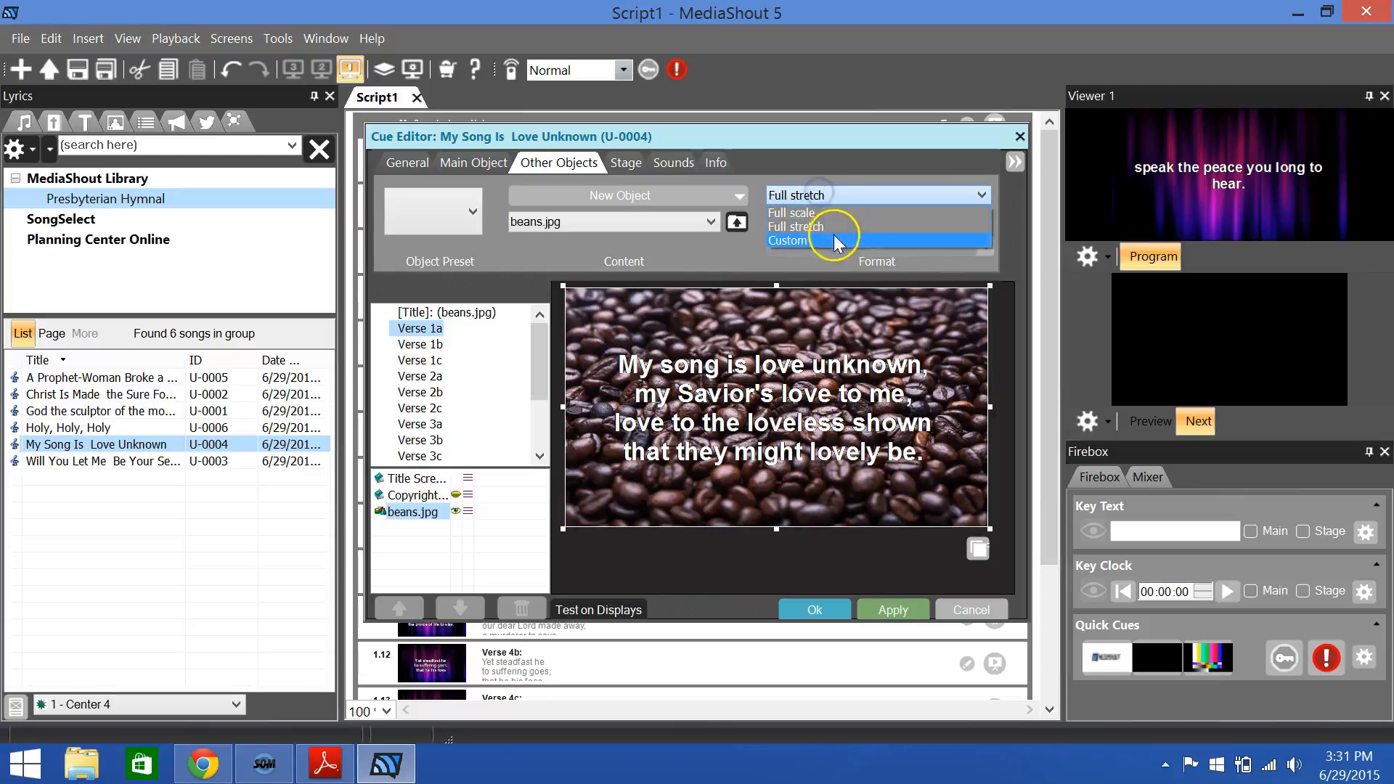
left_click(835, 212)
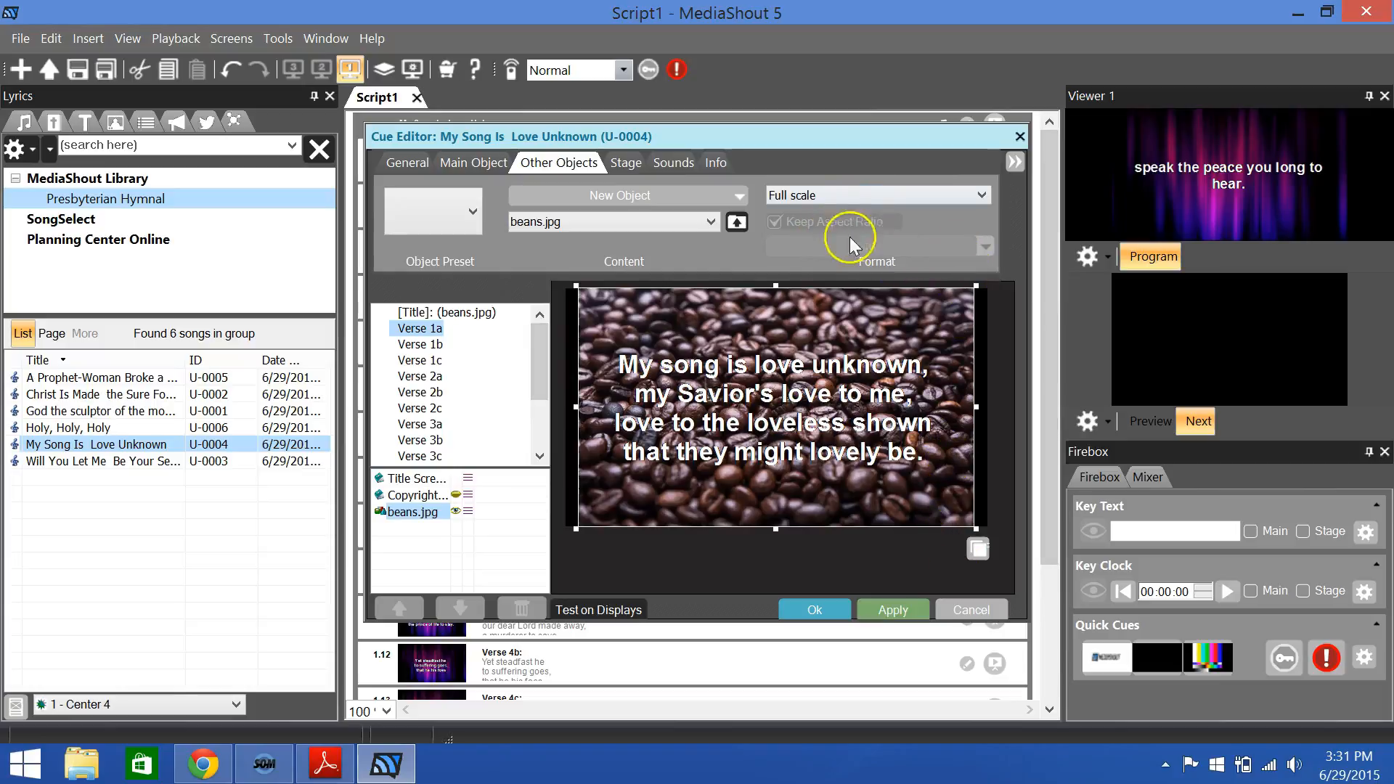
left_click(803, 203)
left_click(819, 228)
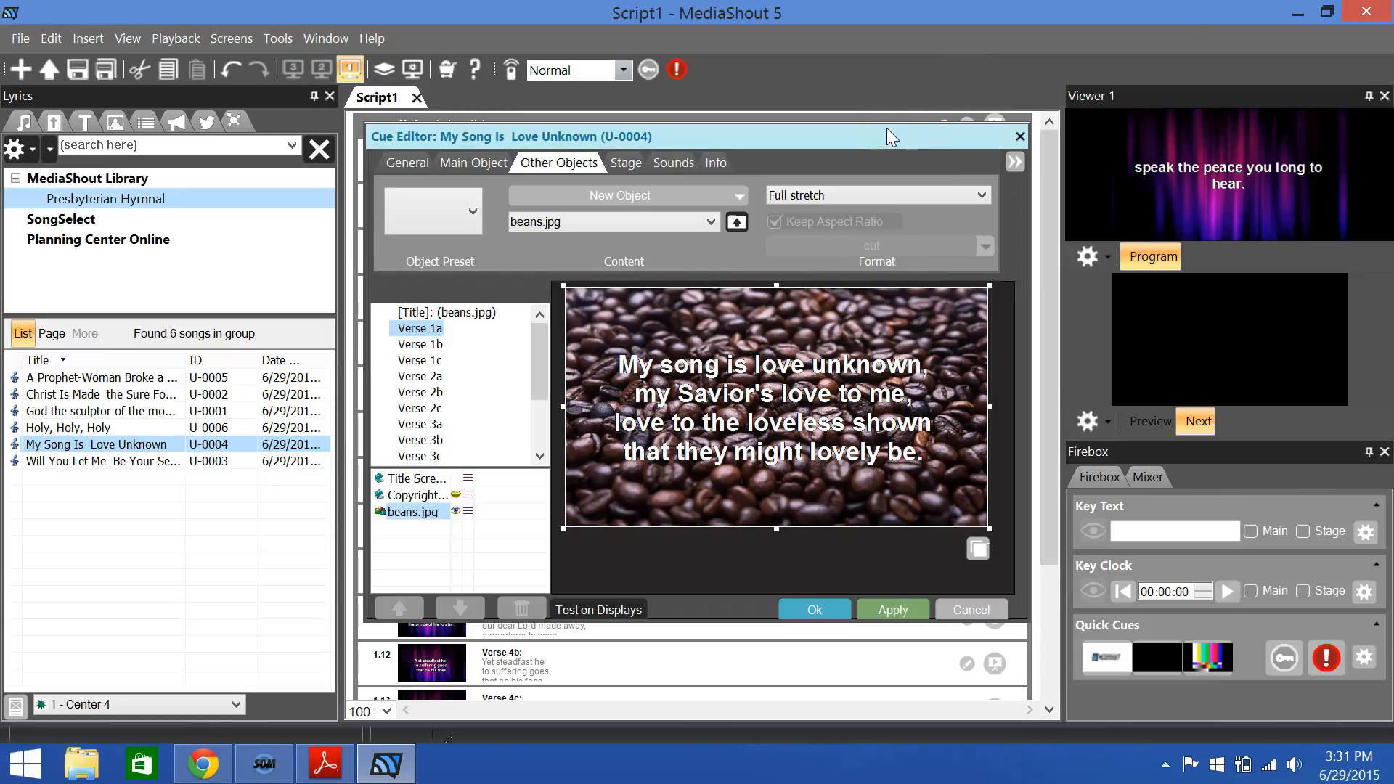
left_click(802, 151)
left_click(823, 608)
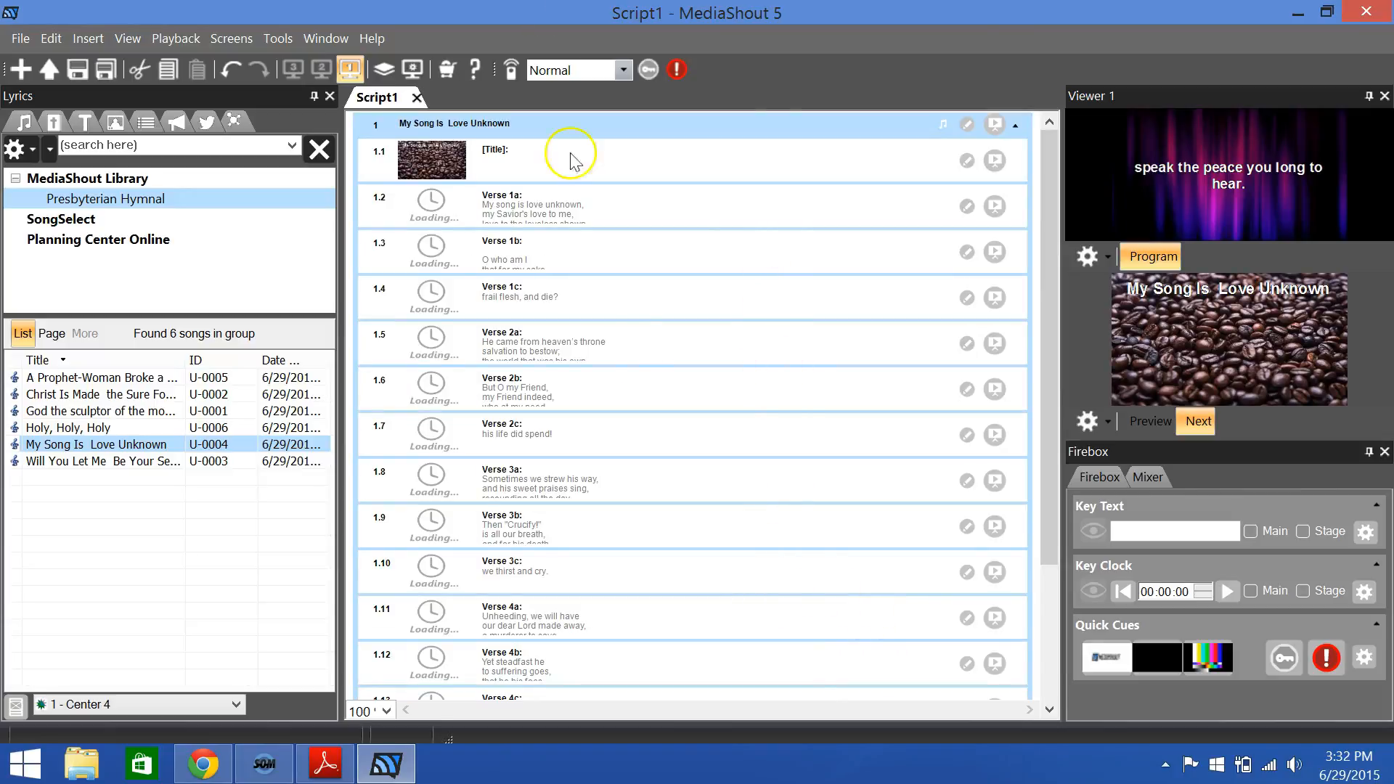
Step: Send the song's title page to the live display and advance through the lyrics to Verse 1c
left_click(674, 358)
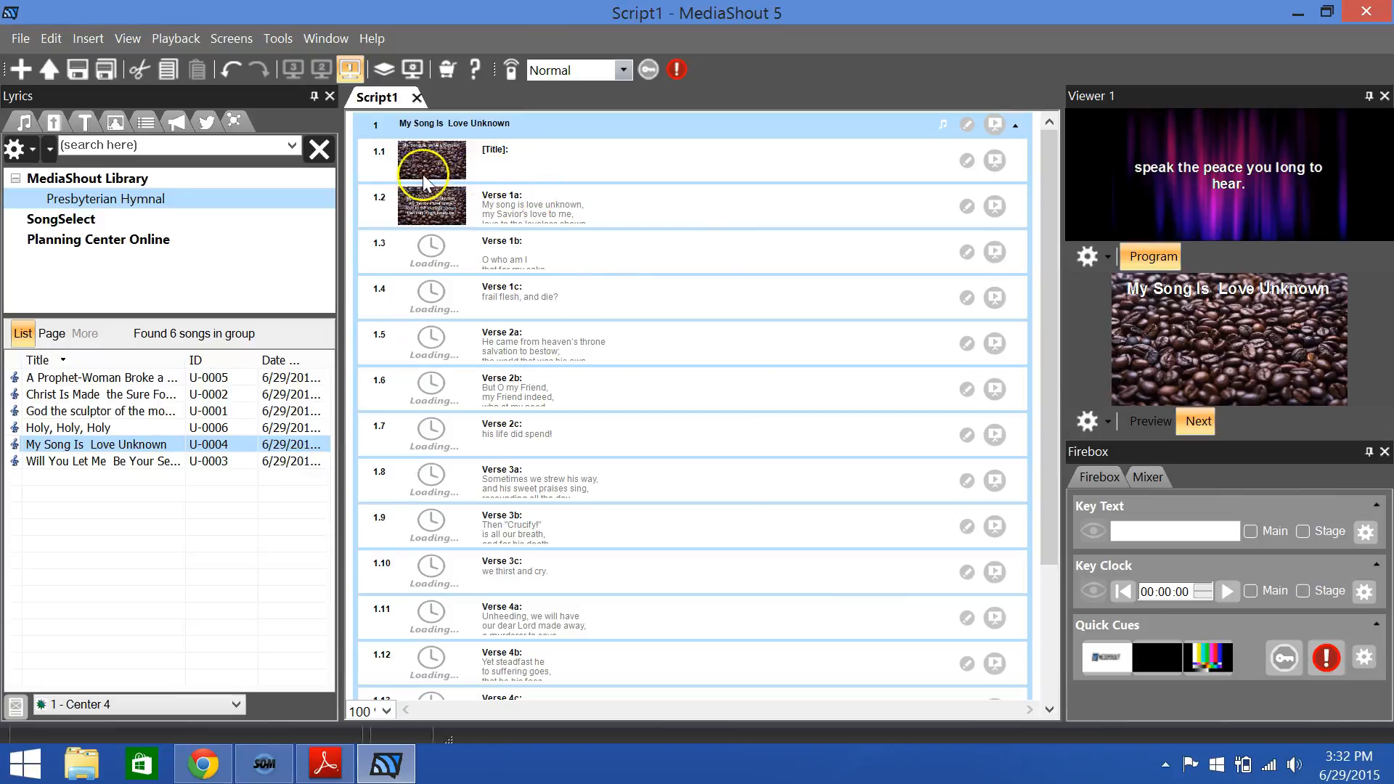
left_click(999, 157)
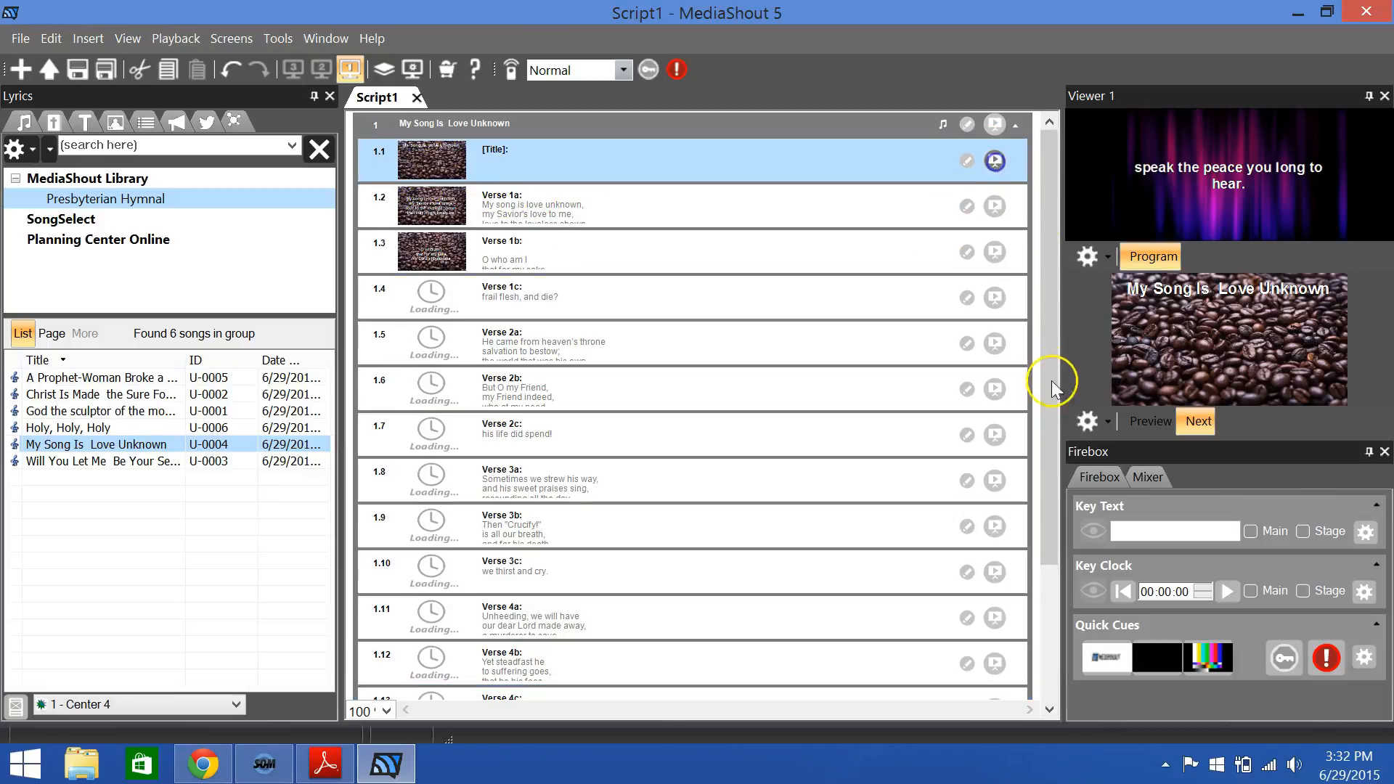
left_click(996, 161)
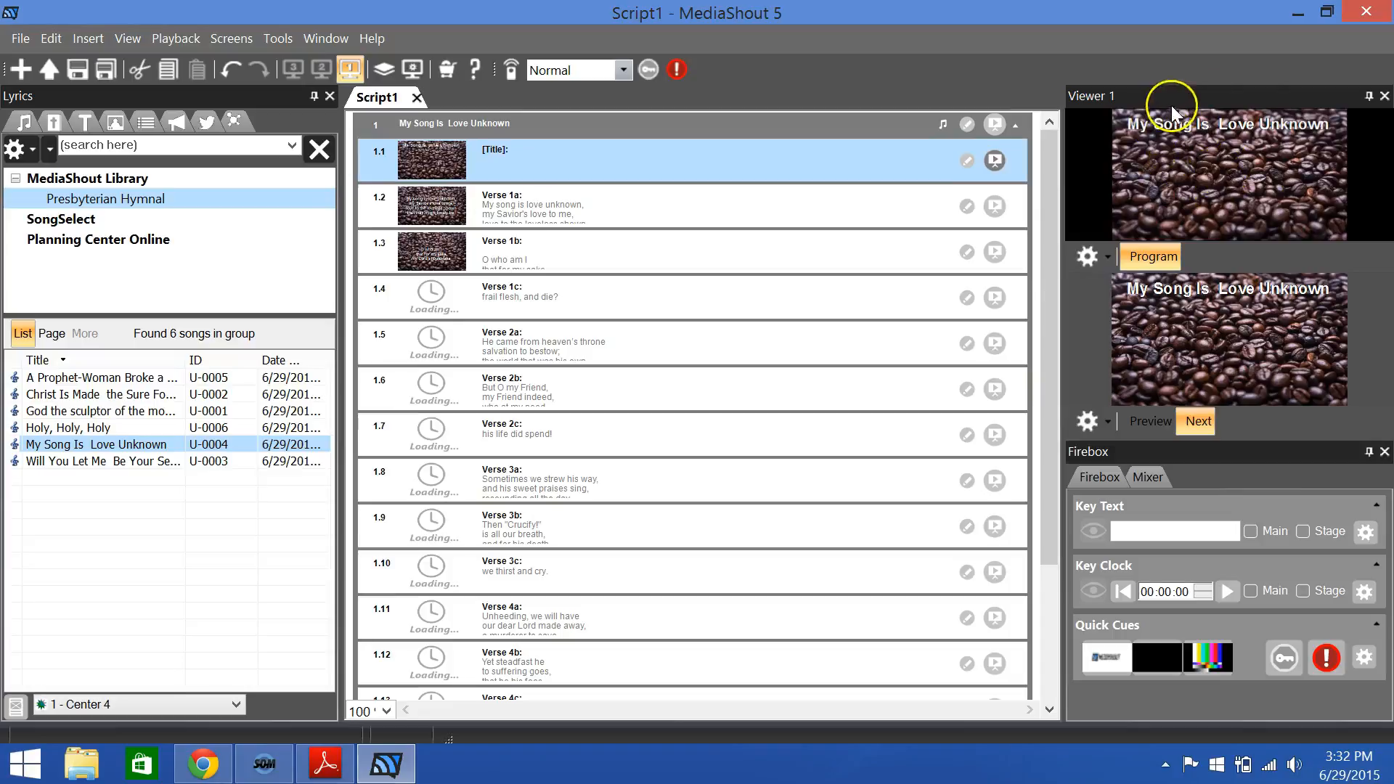
key("space")
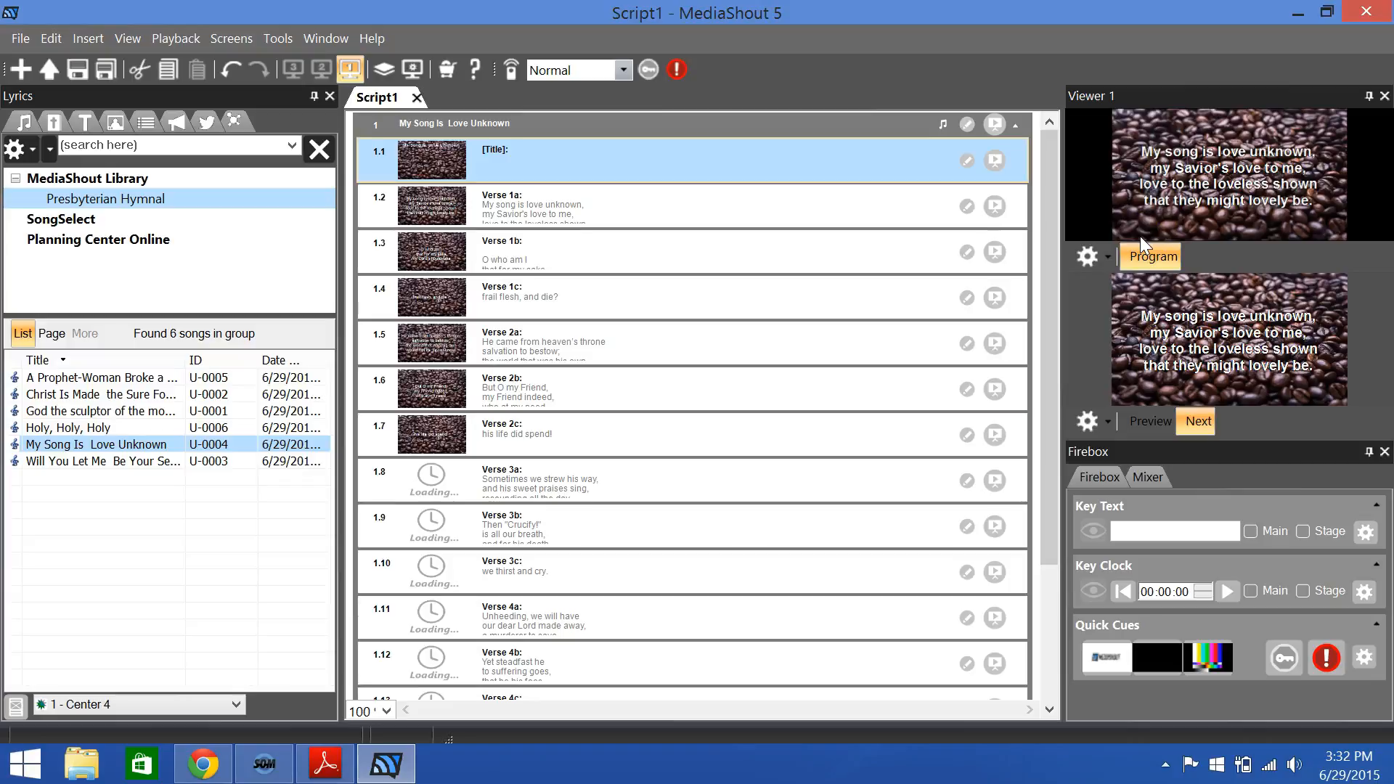
key("space")
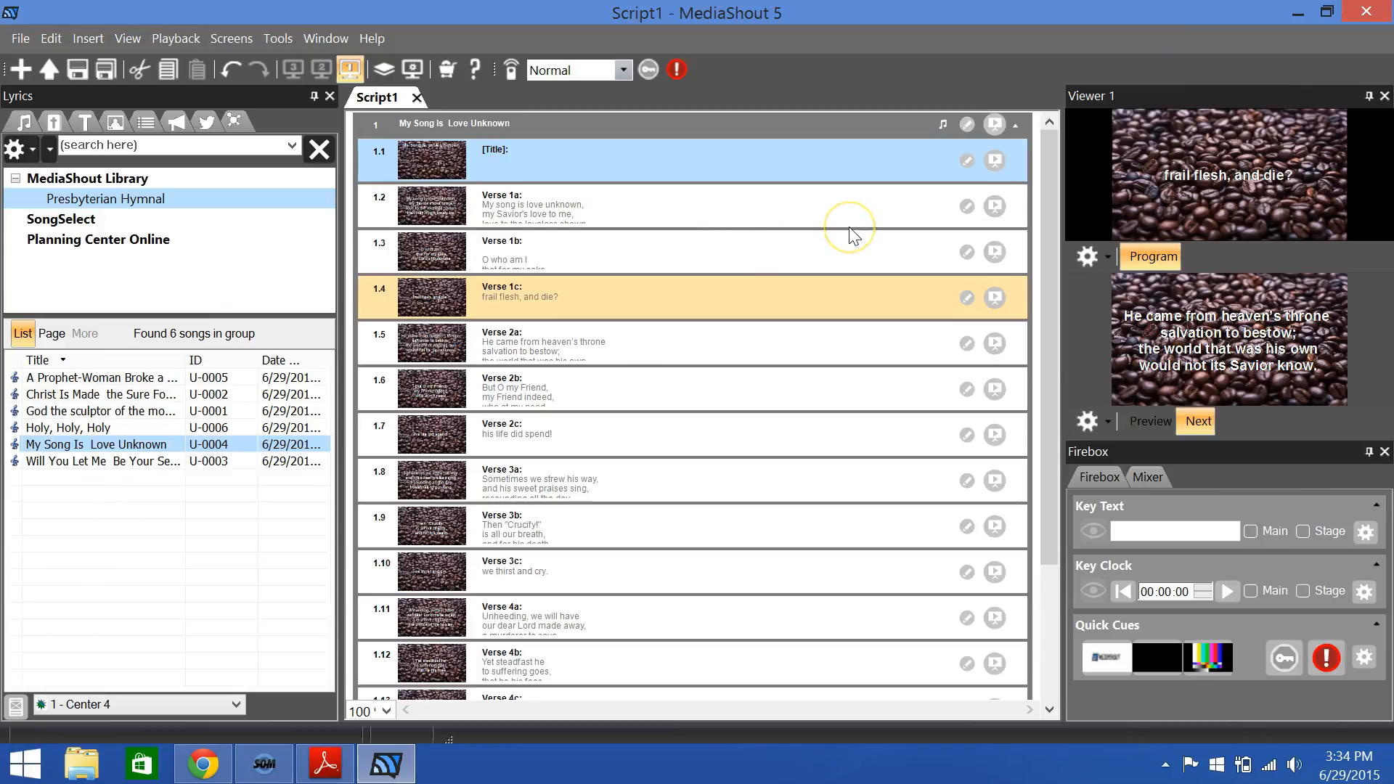
left_click(967, 125)
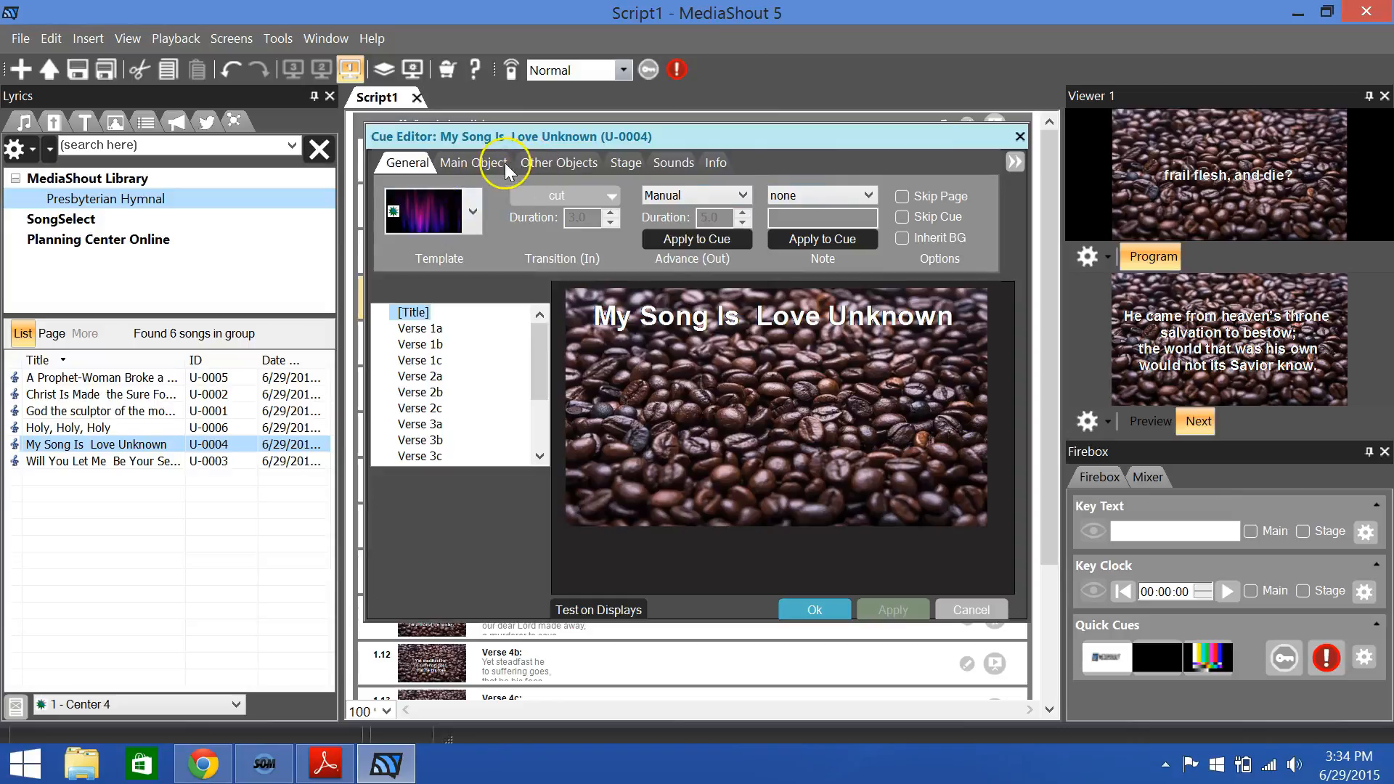
left_click(538, 160)
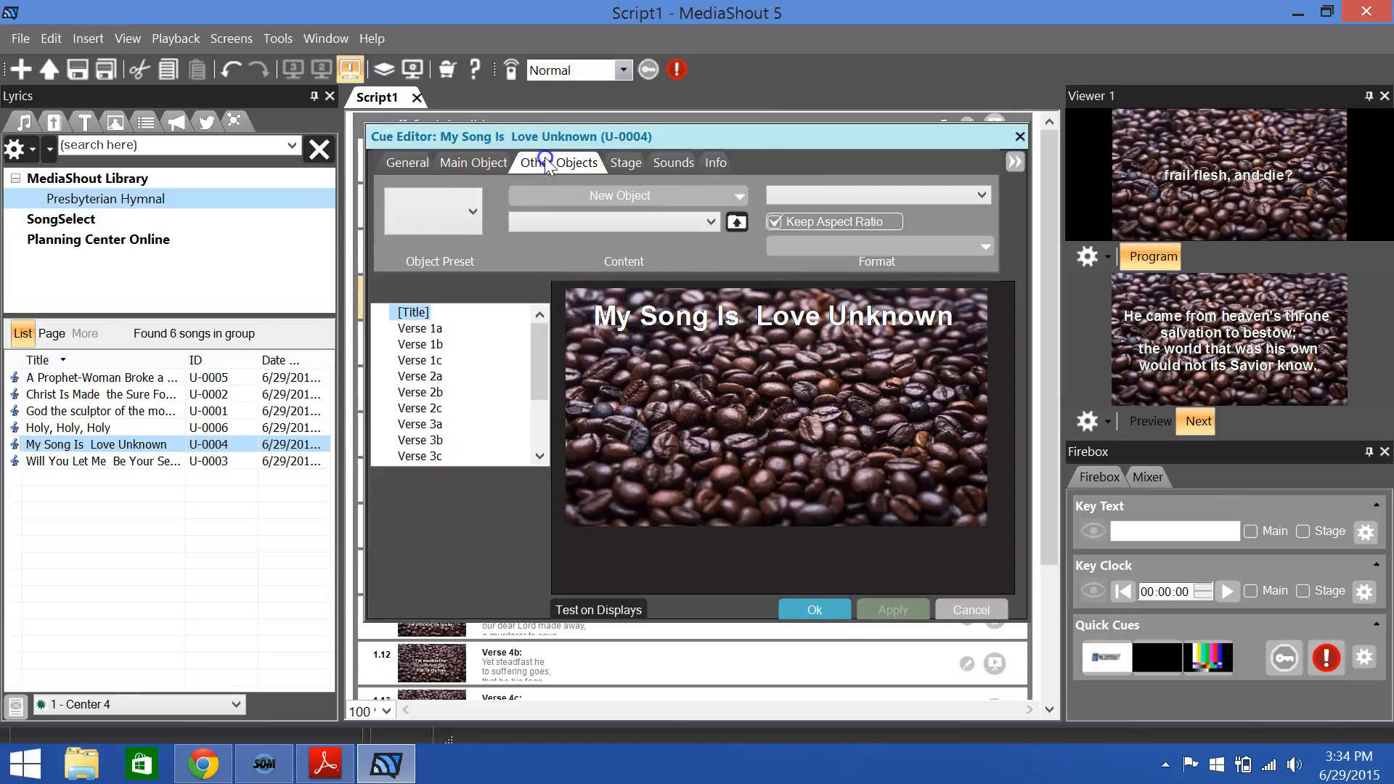
left_click(738, 222)
mouse_move(1036, 270)
left_mouse_down()
mouse_move(1037, 374)
mouse_move(1041, 255)
left_mouse_up()
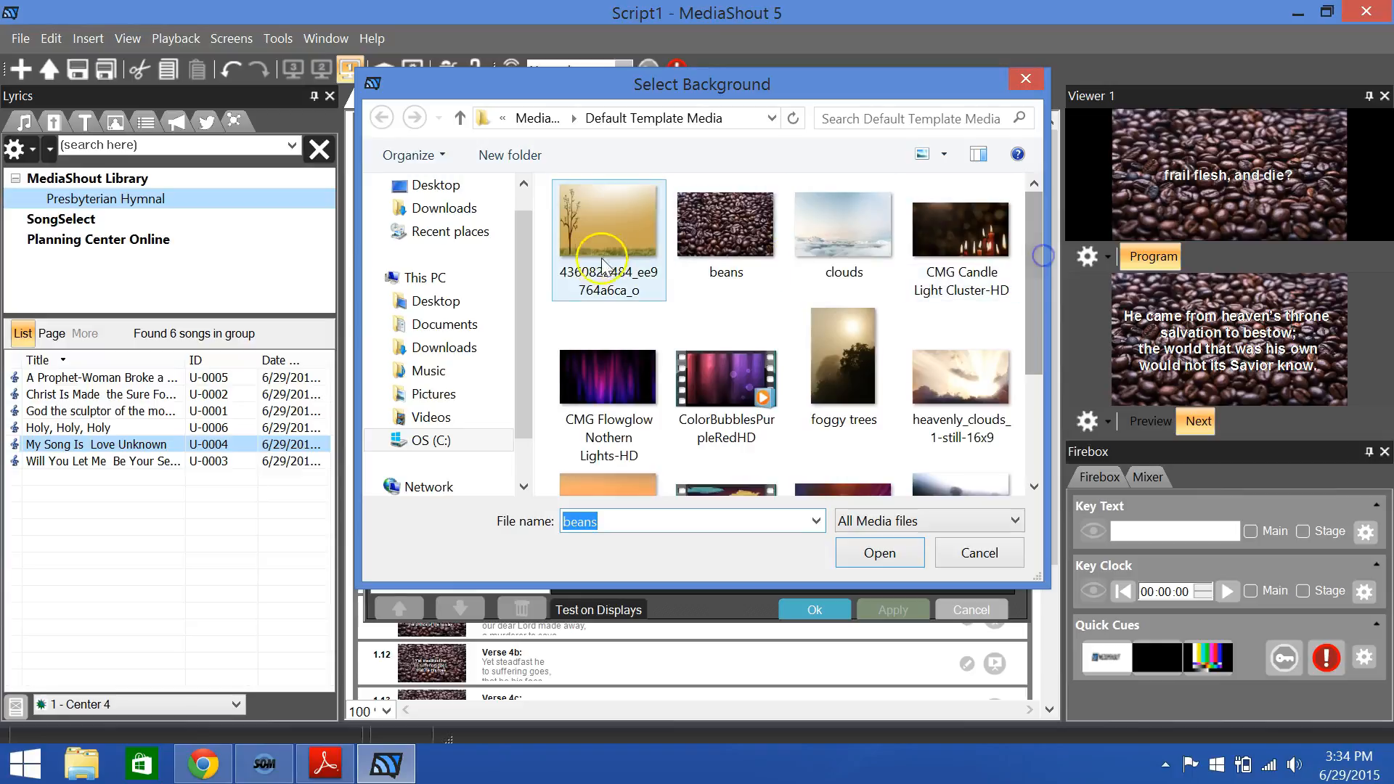
left_click(590, 212)
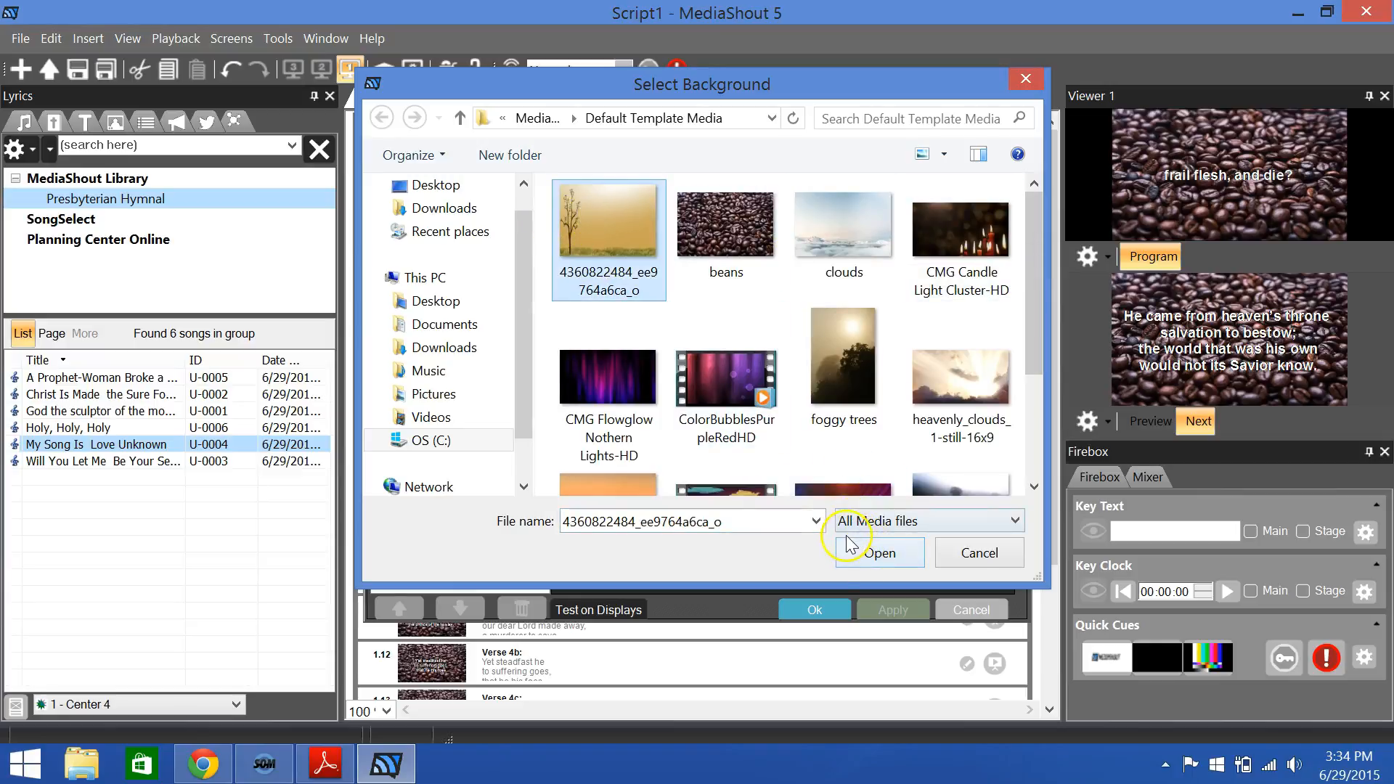
left_click(878, 552)
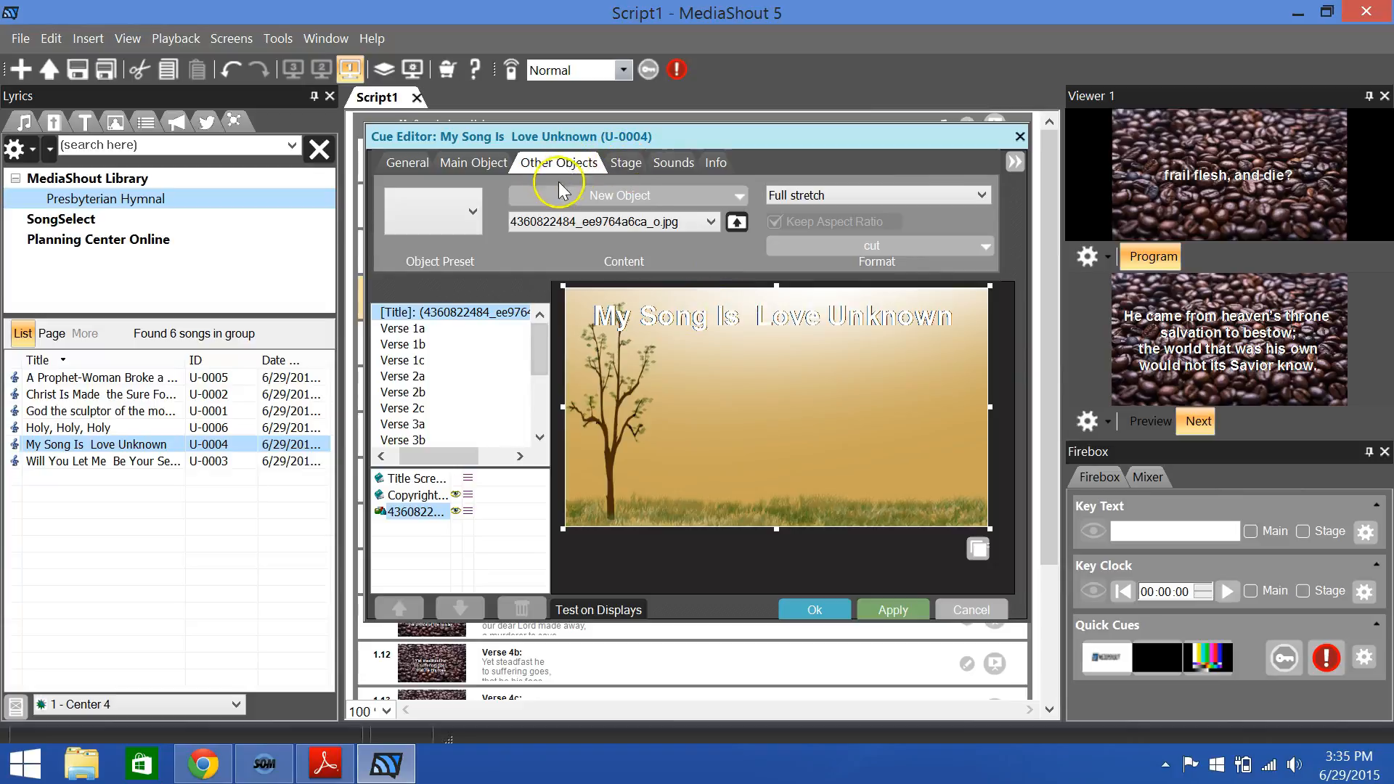
Step: Shrink the title text box to one line's height, move it down above the grass and compare it with Verse 1a
left_click(409, 479)
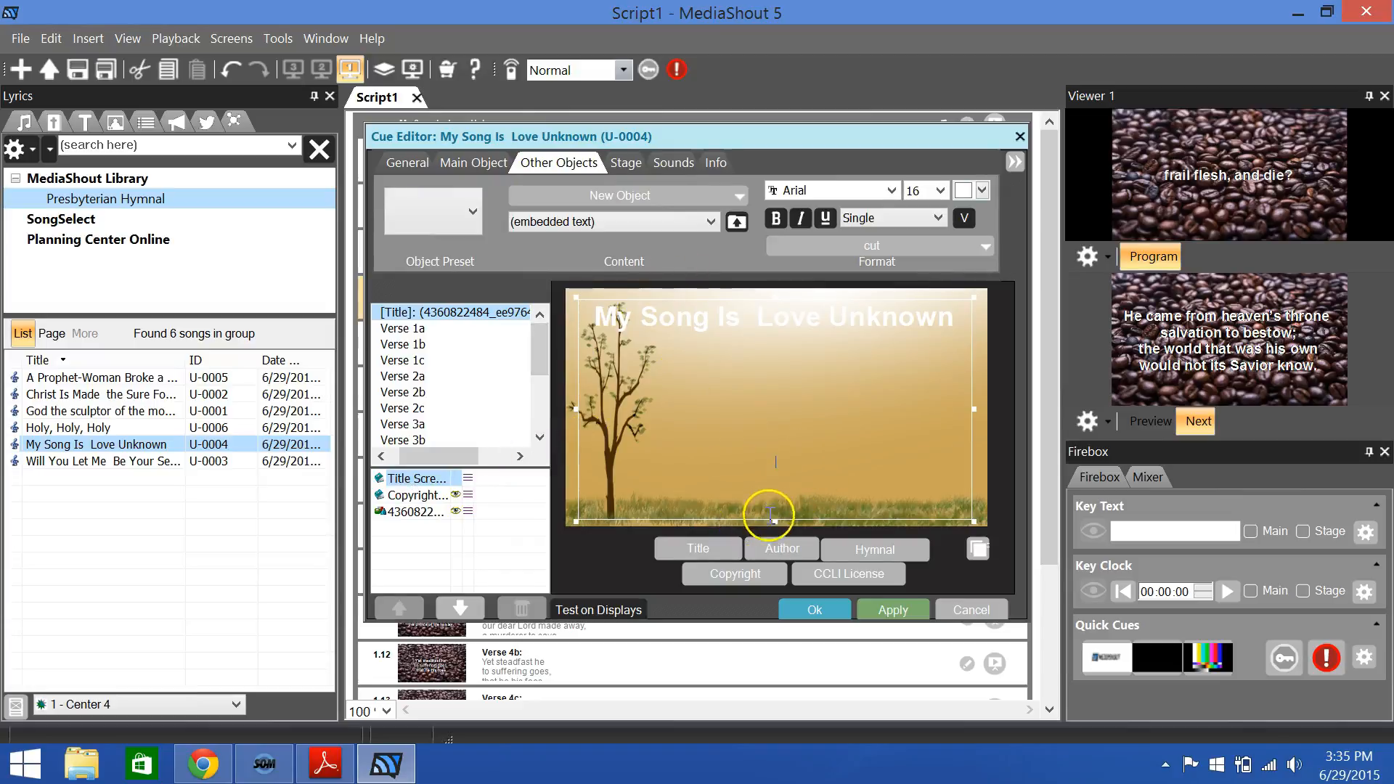
left_click_drag(776, 521, 809, 340)
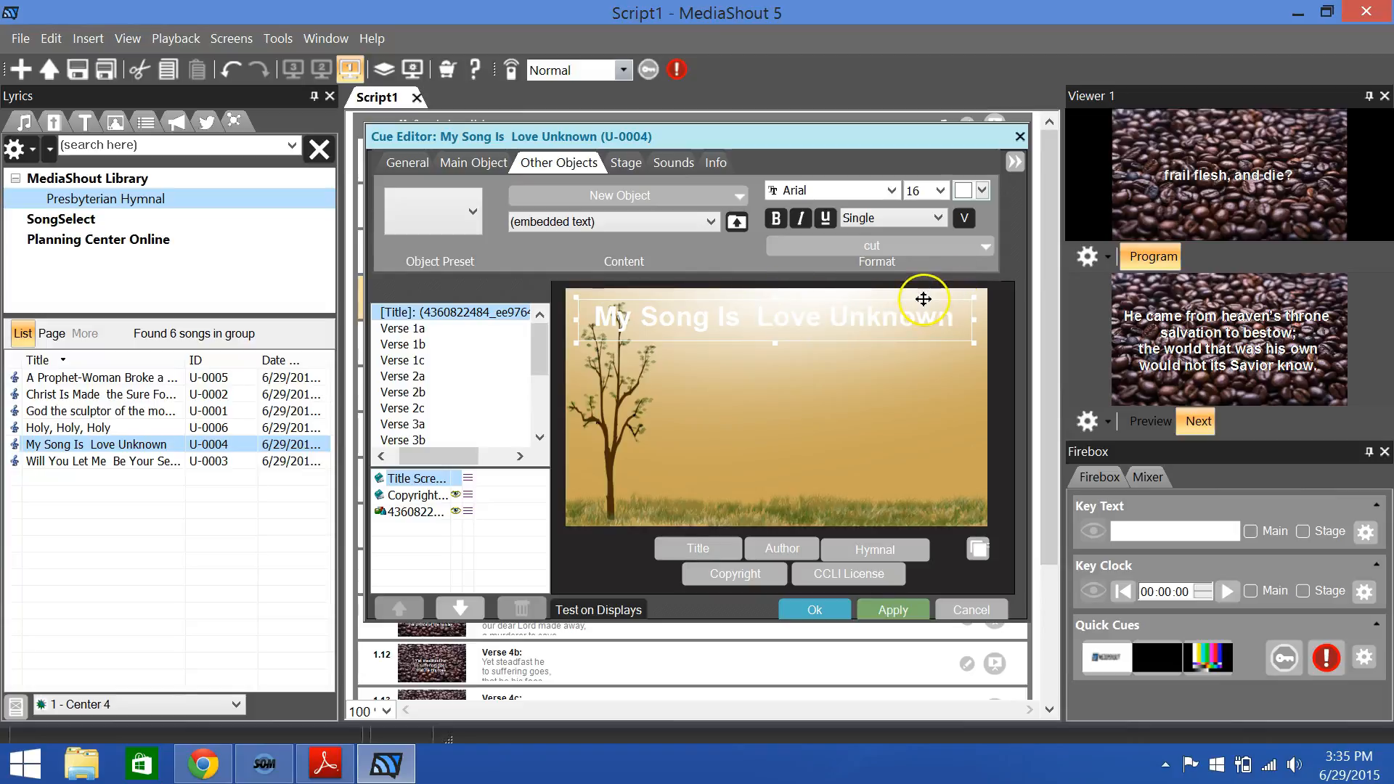
left_click_drag(923, 299, 921, 414)
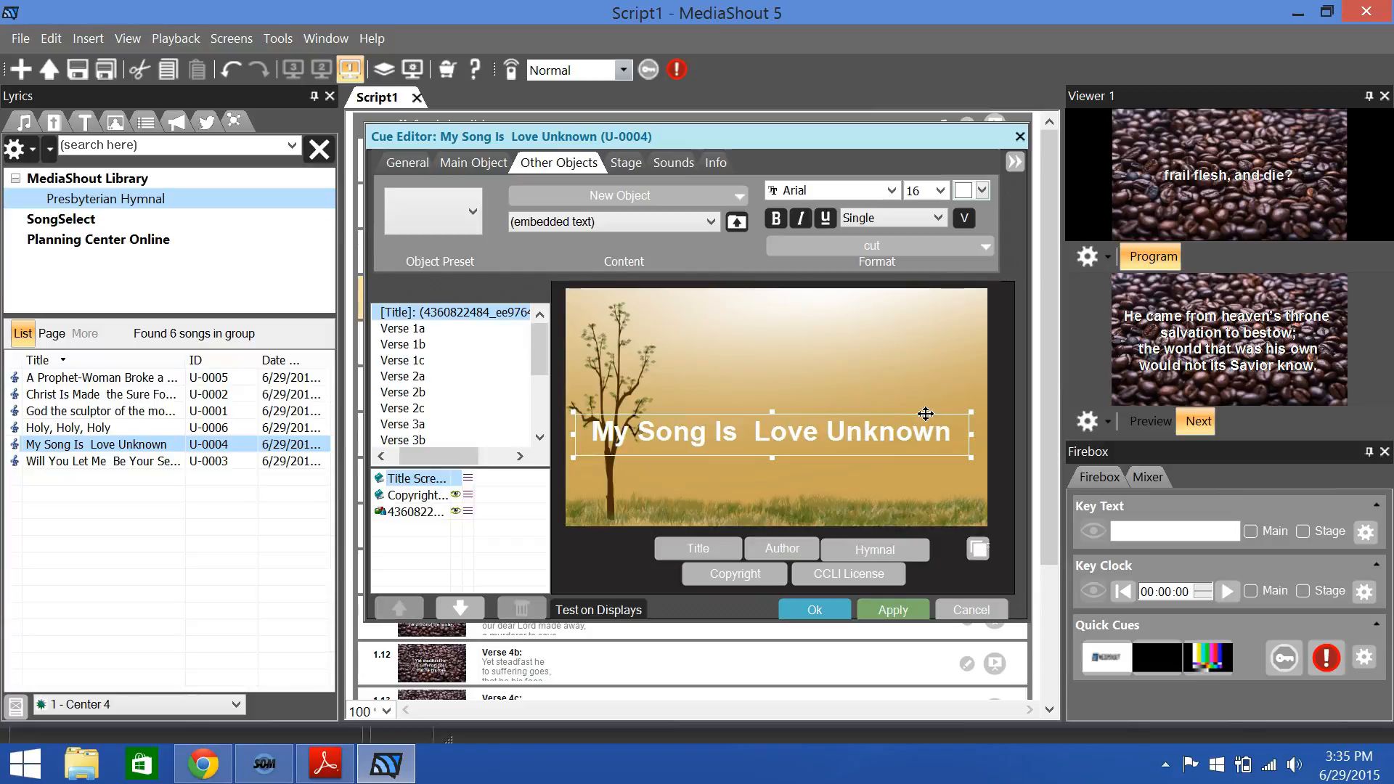
left_click_drag(929, 413, 931, 416)
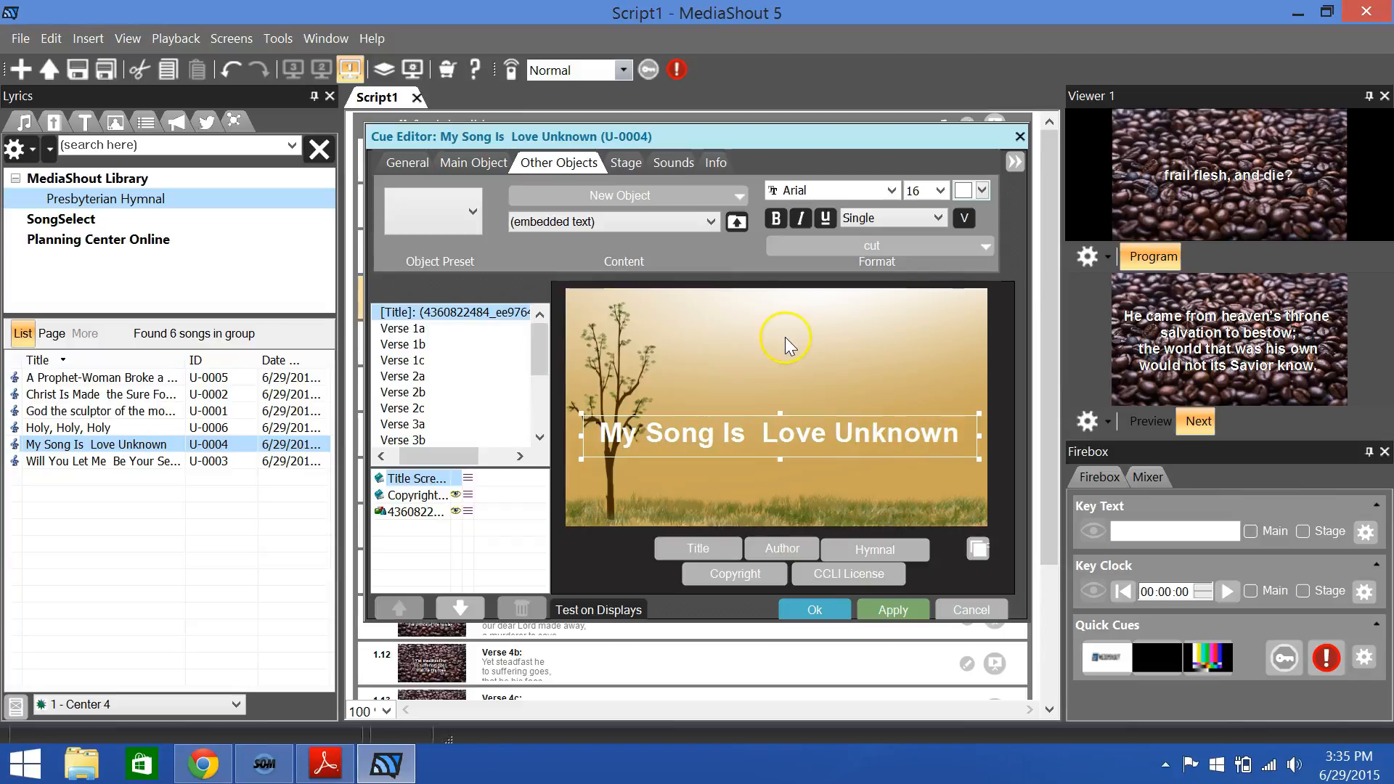
left_click(421, 330)
left_click(428, 312)
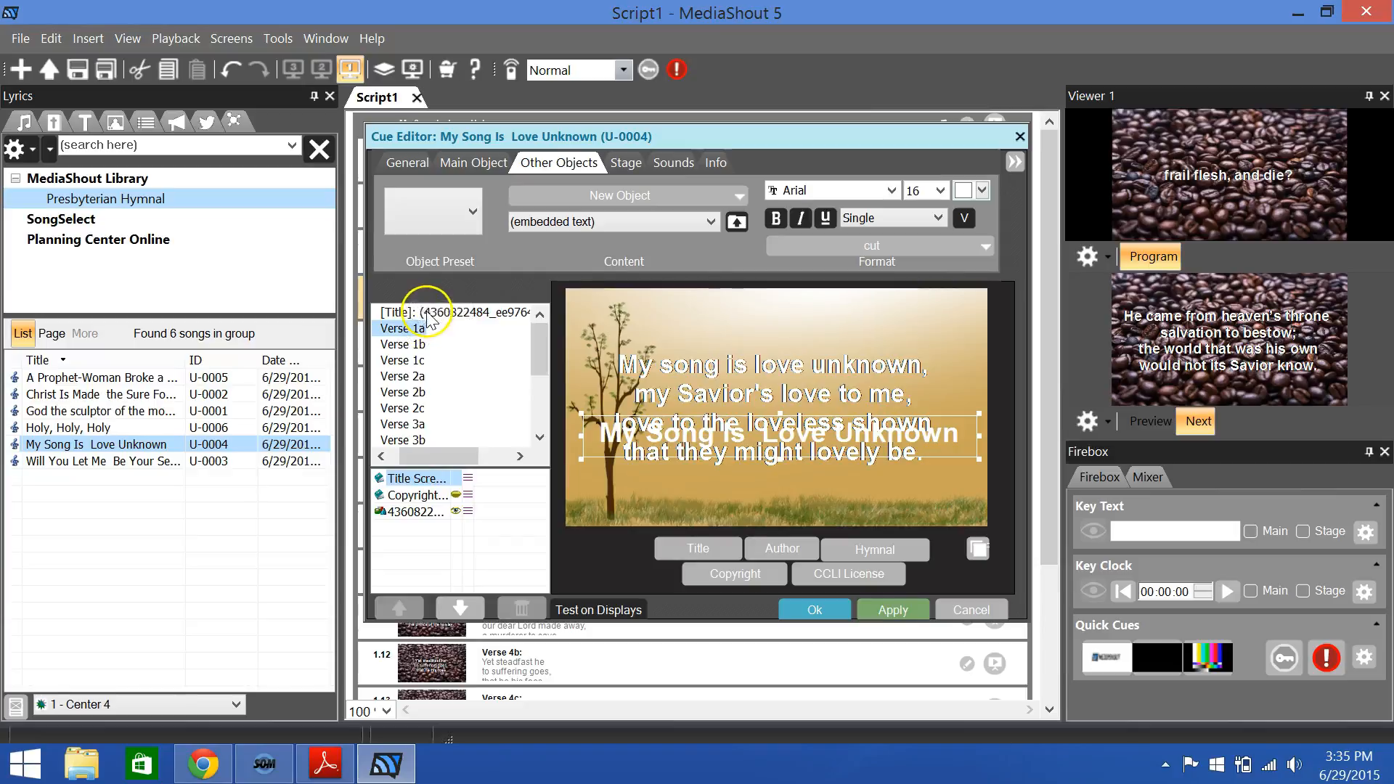
Step: Narrow the Verse 1a lyrics box from its left side so the text clears the tree, and save the cue
left_click(473, 163)
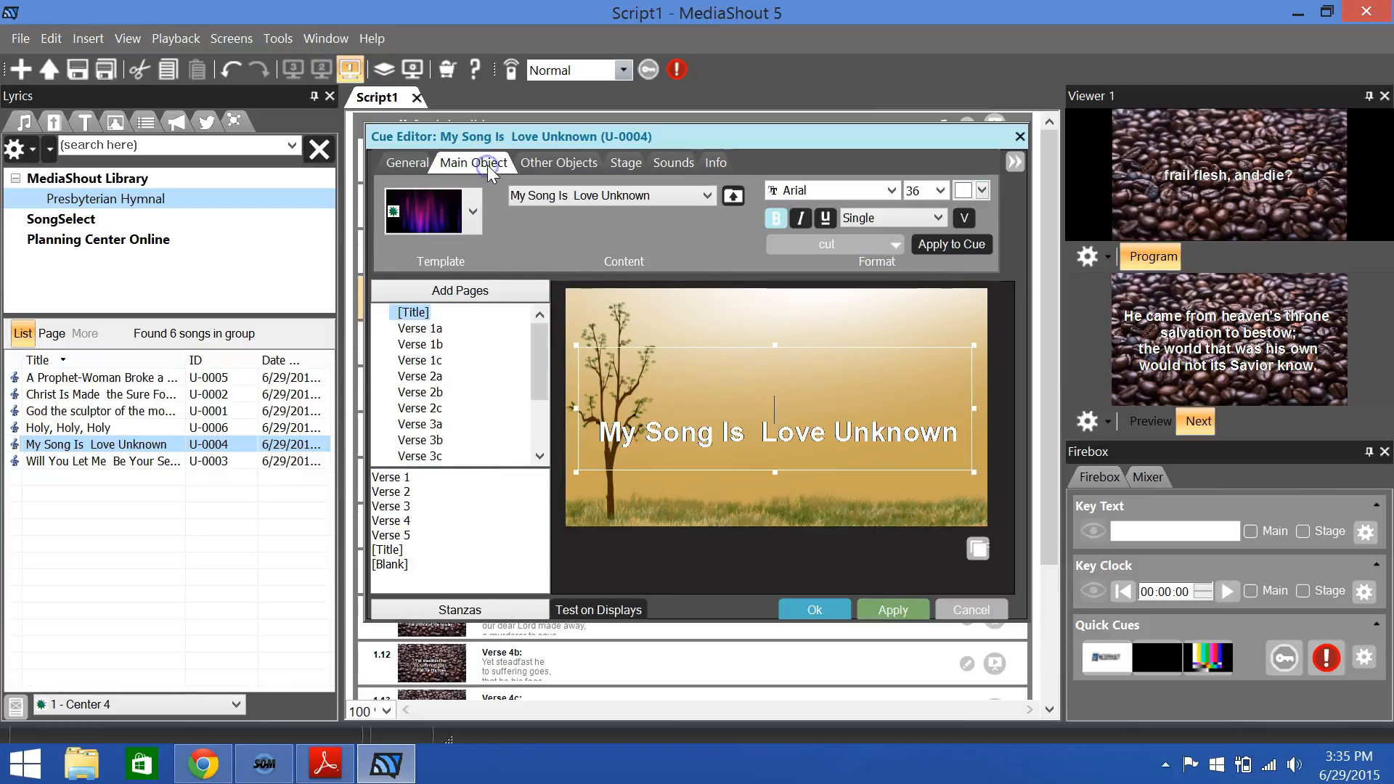
left_click(420, 478)
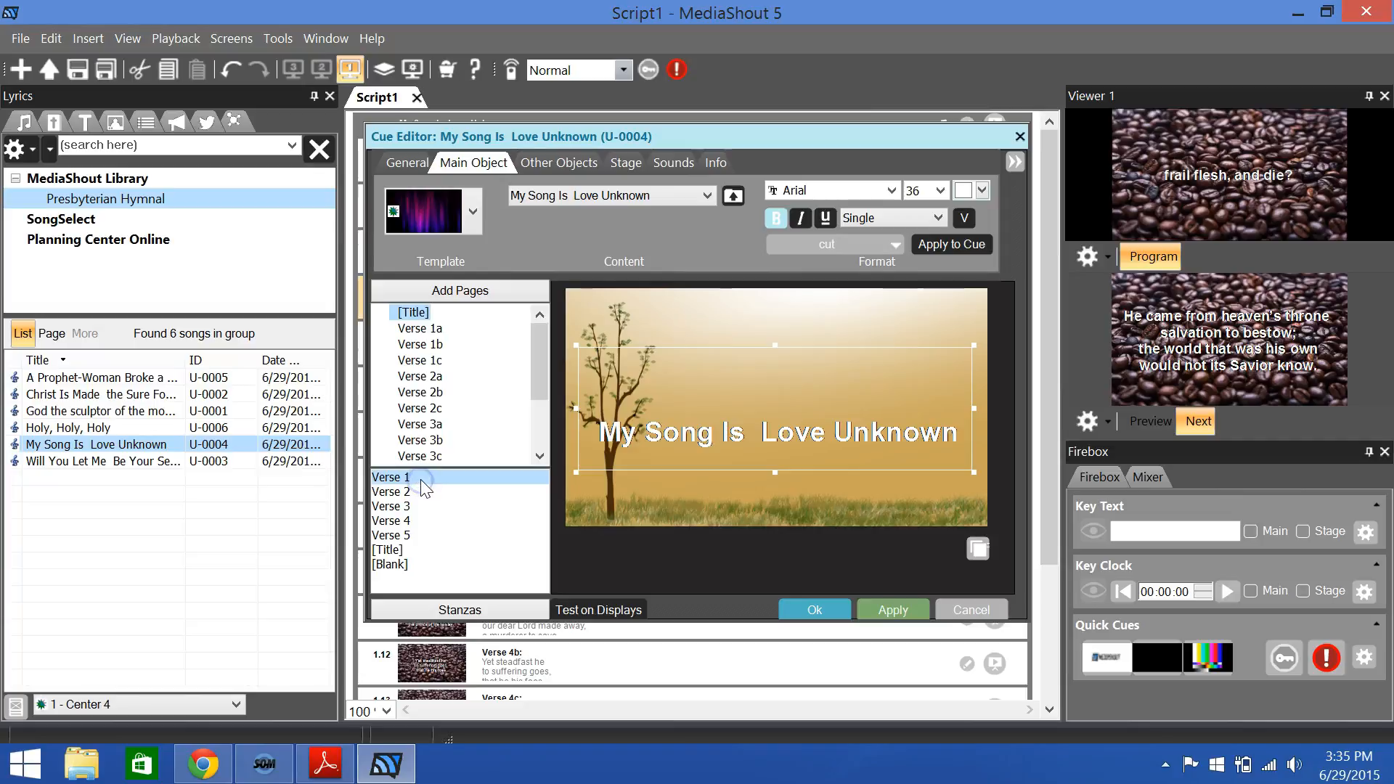
left_click(421, 328)
left_click(646, 354)
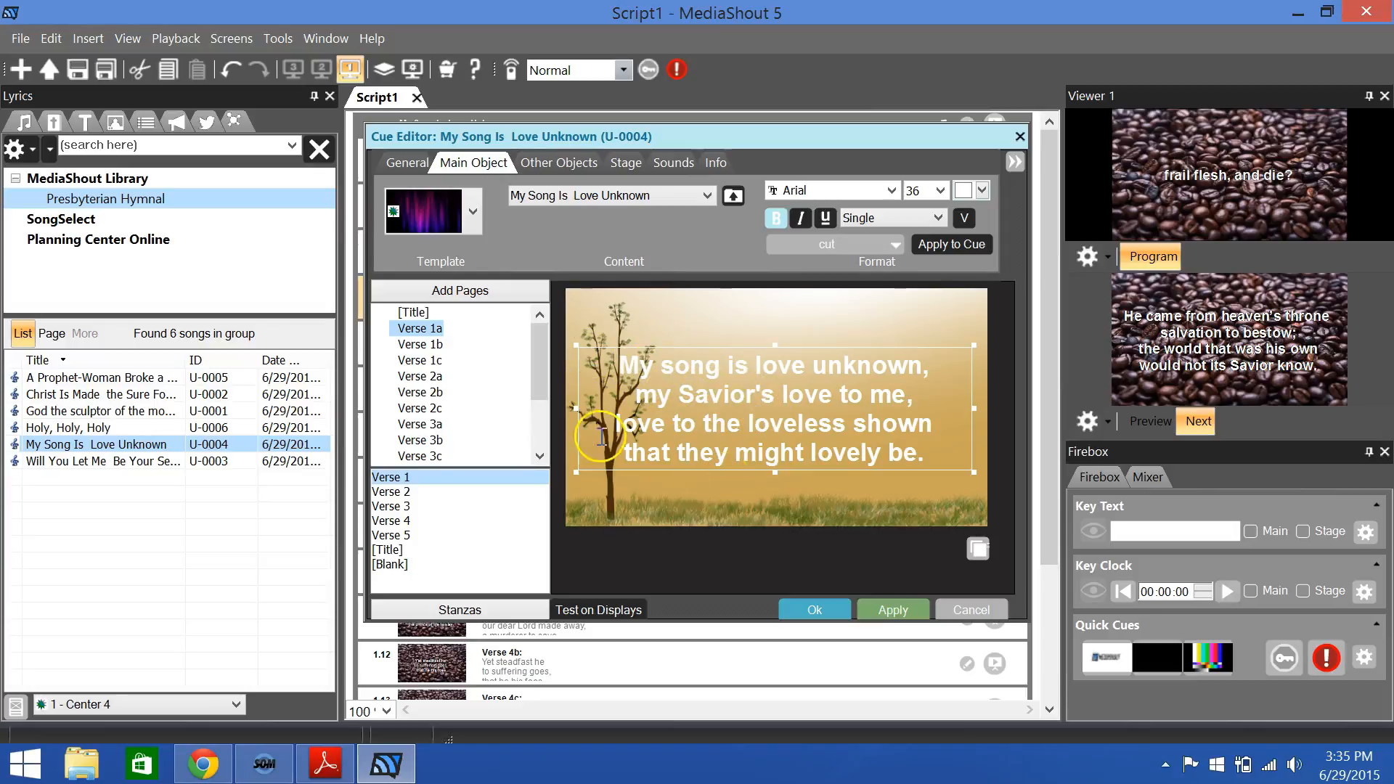
left_click_drag(575, 406, 659, 404)
right_click(660, 403)
left_click(610, 387)
left_click_drag(576, 407, 667, 406)
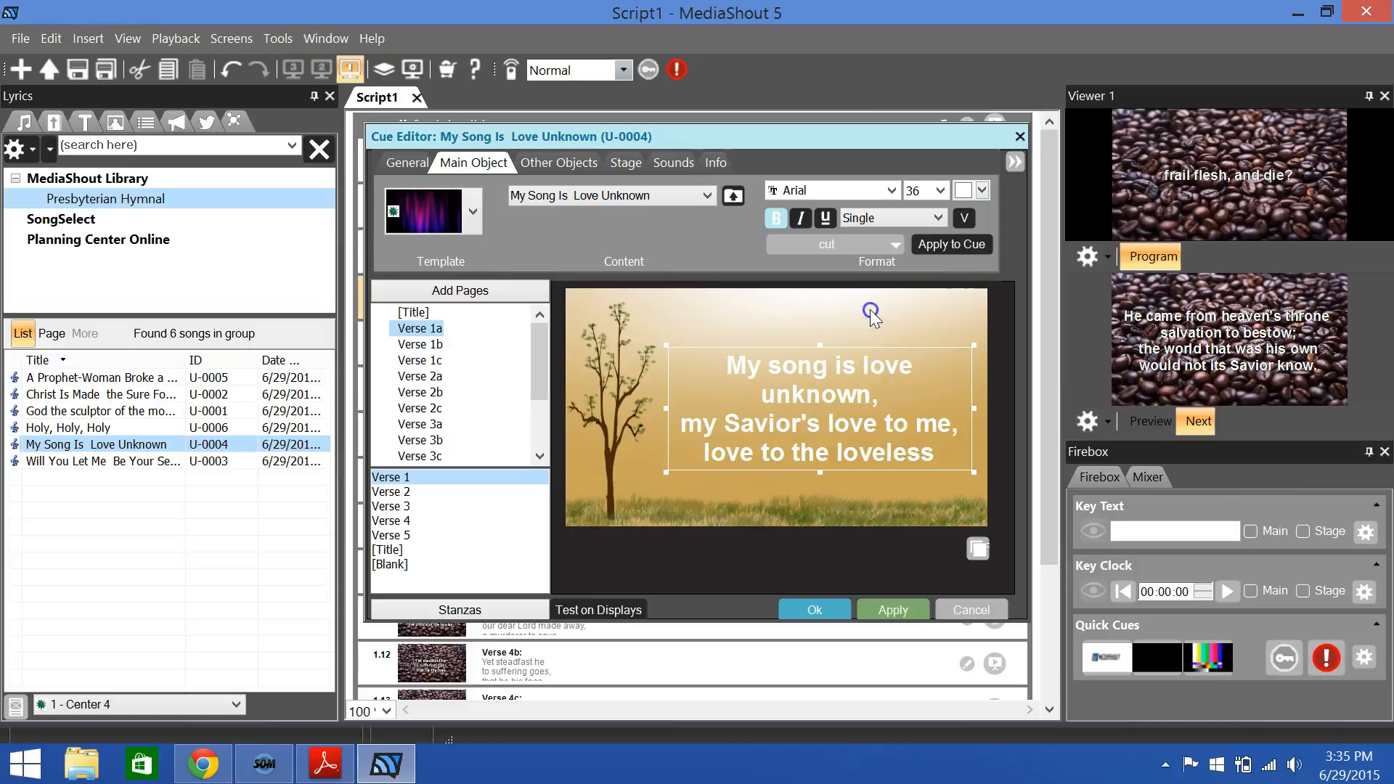
left_click(734, 498)
left_click(813, 611)
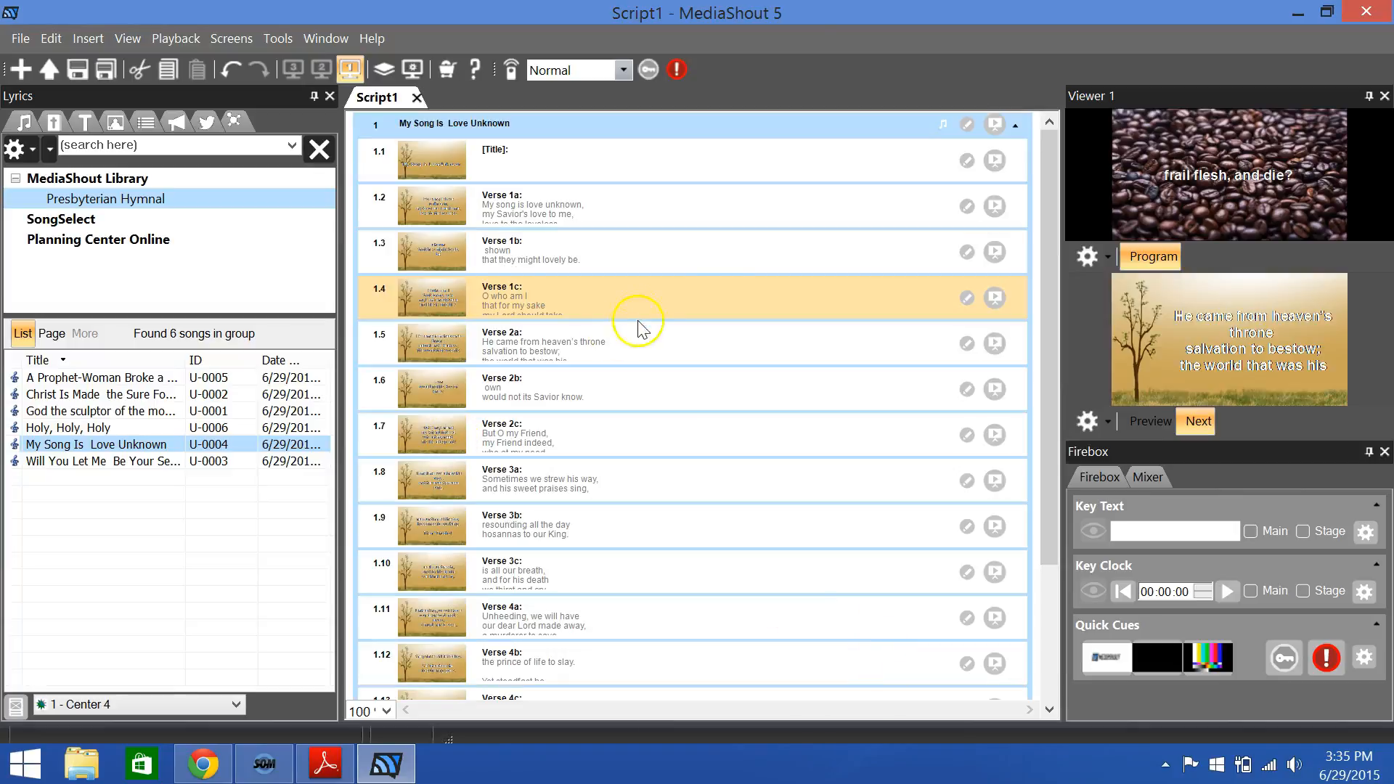
Step: Send Verse 1a to the live display and advance page by page through the lyrics to Verse 5a
left_click(425, 202)
left_click(596, 211)
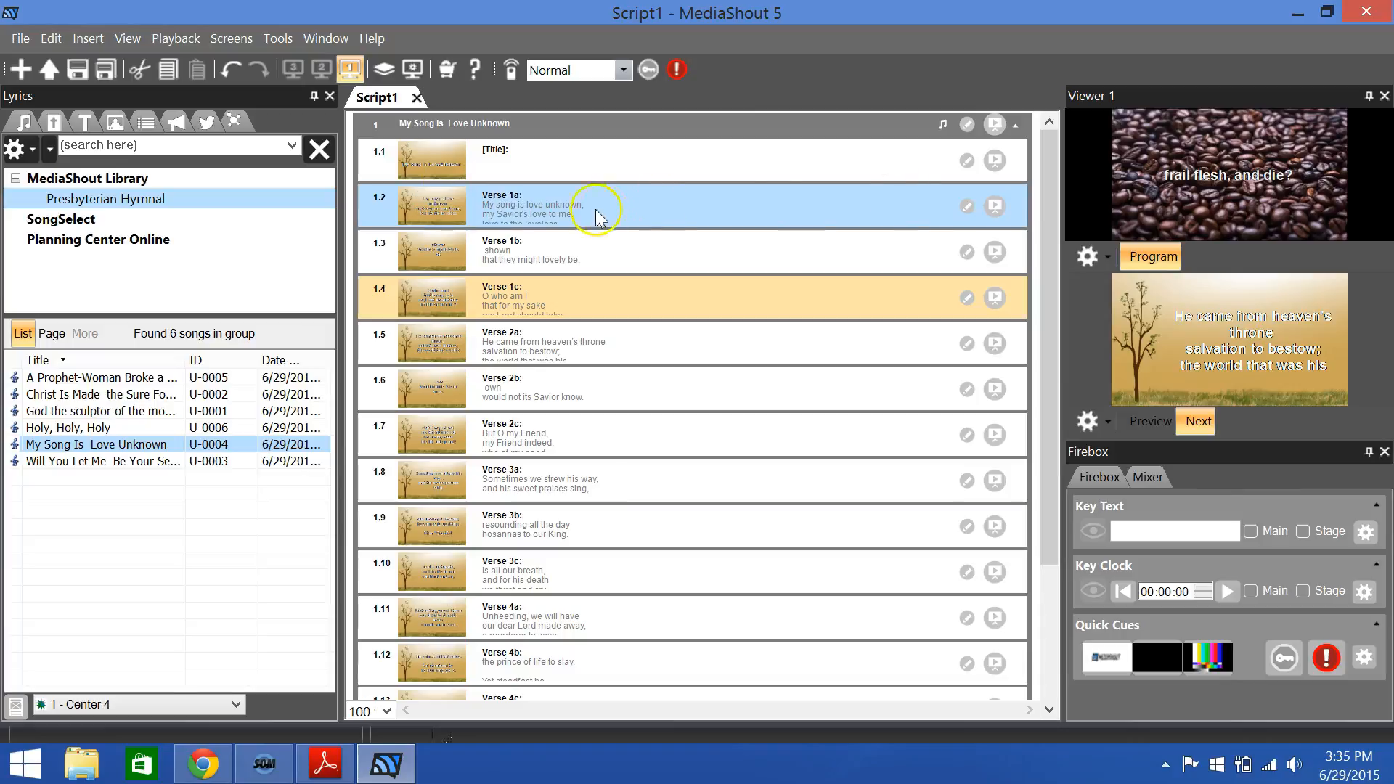
left_click(995, 209)
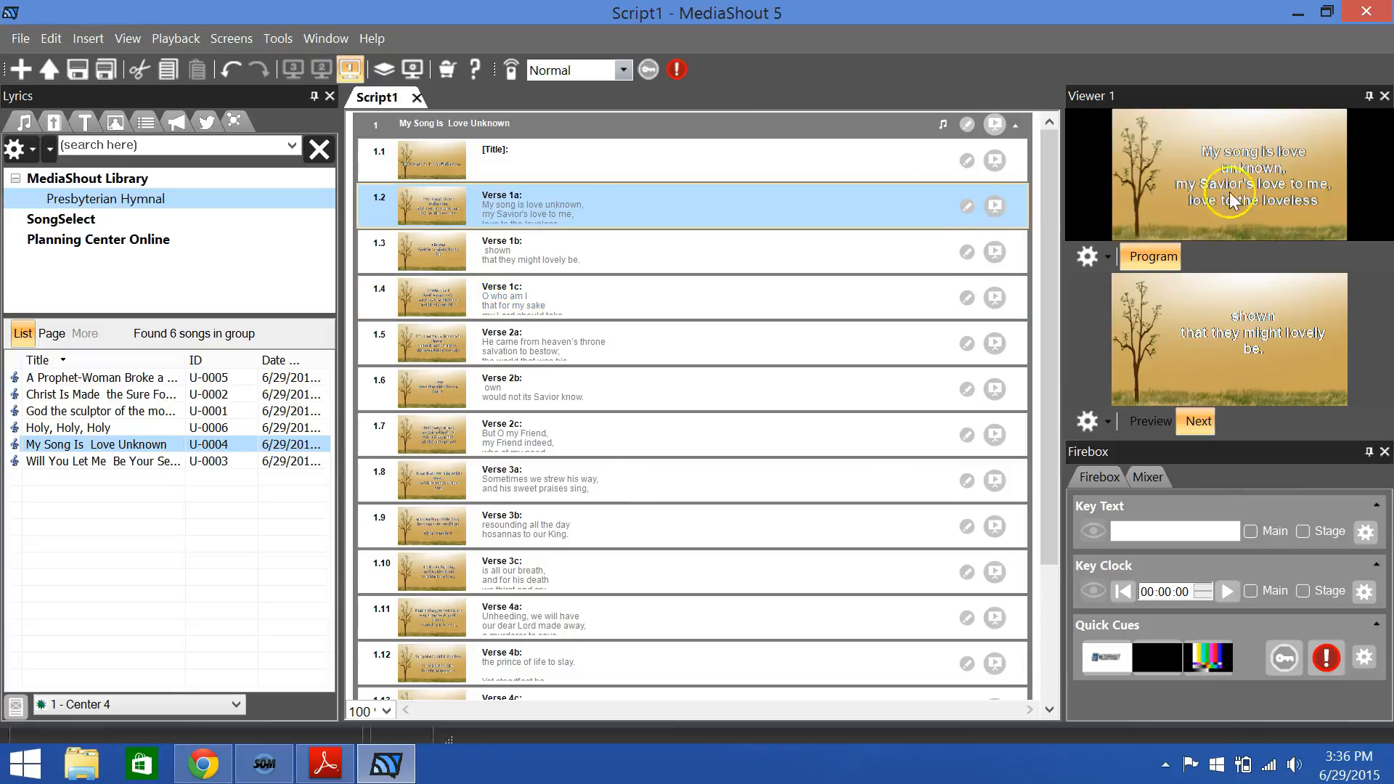
key("space")
key("space")
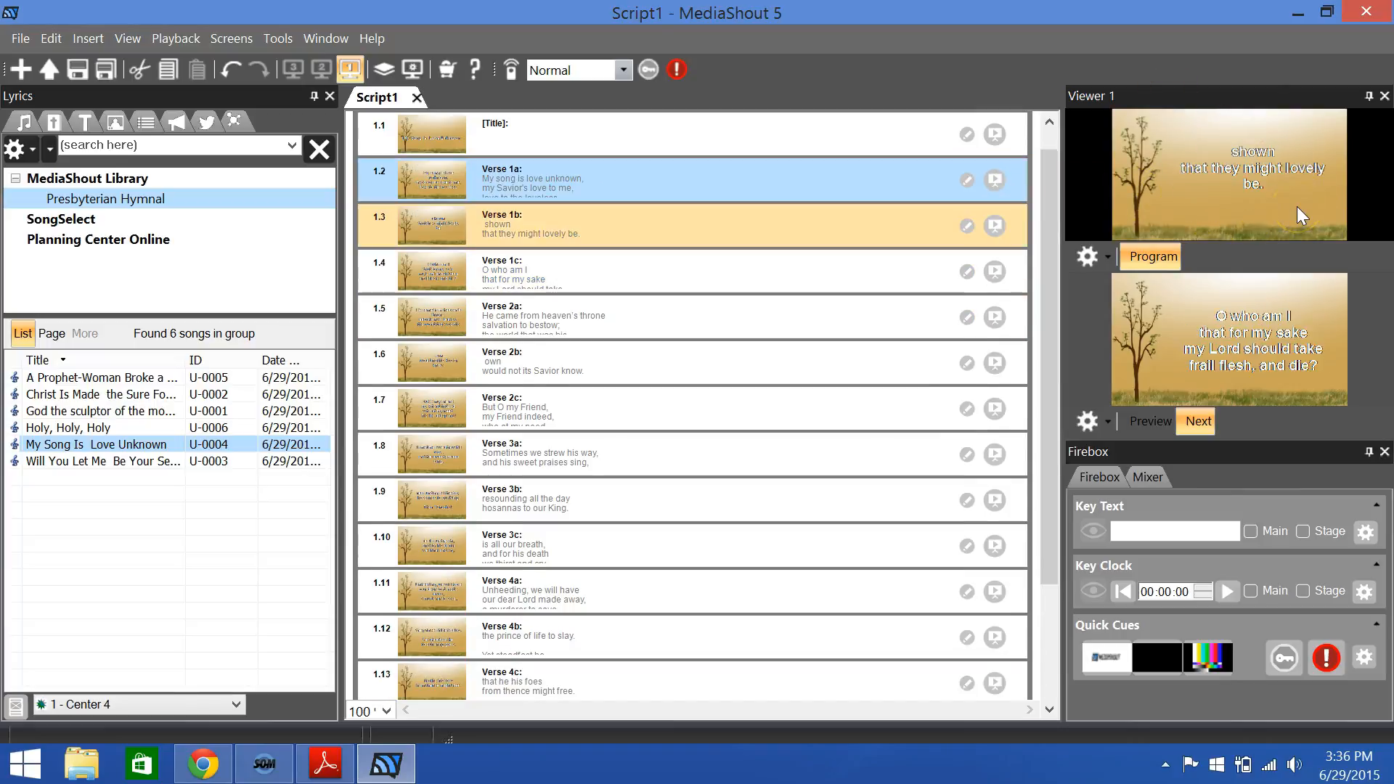
key("space")
key("space")
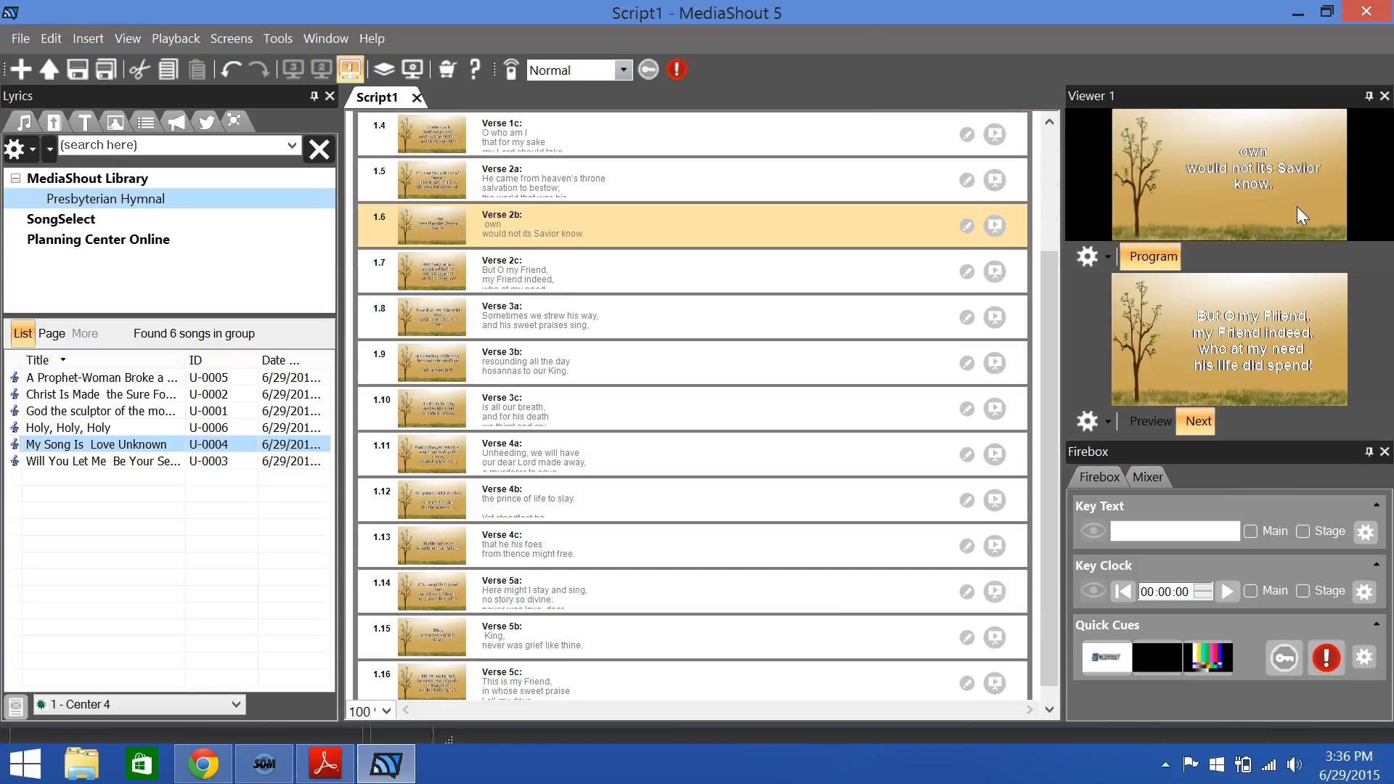
key("space")
key("space")
key("space")
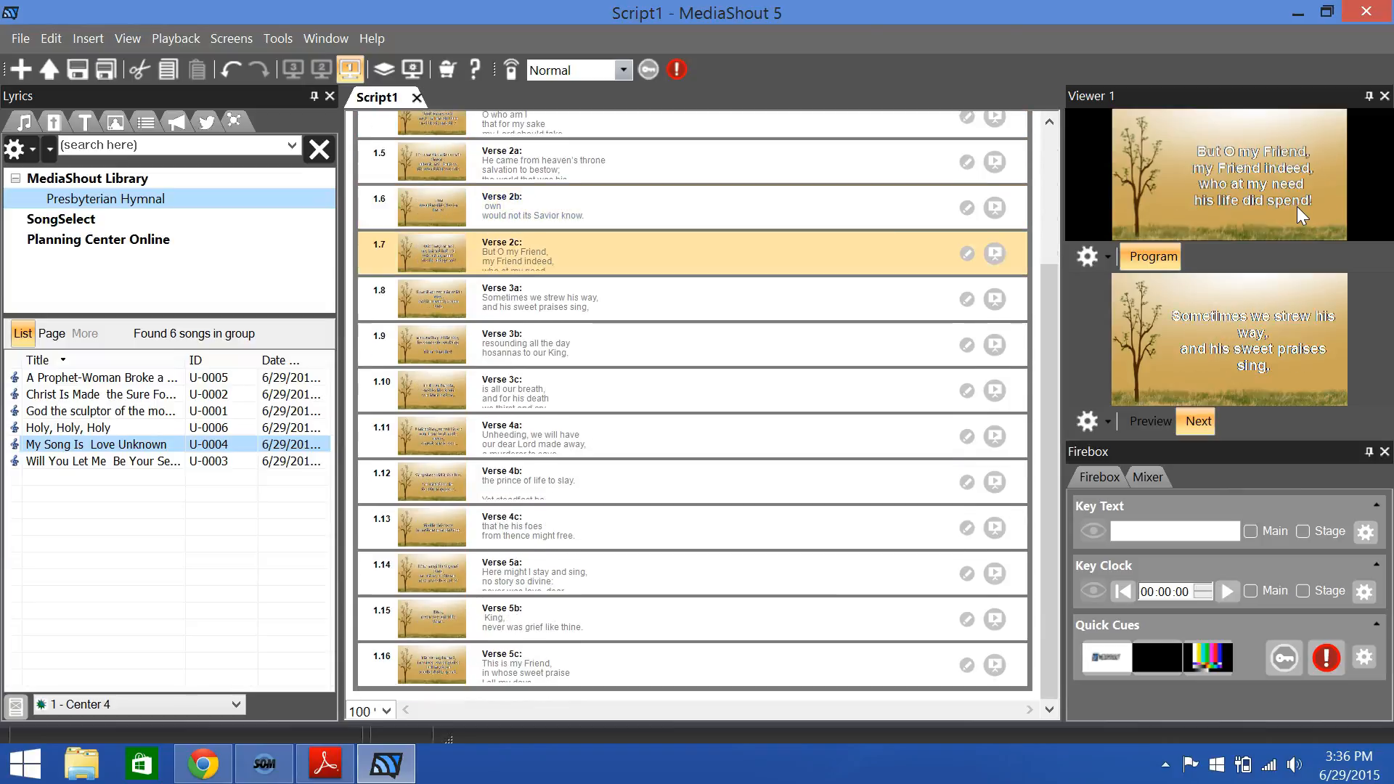
key("space")
key("space")
key("space")
key("space")
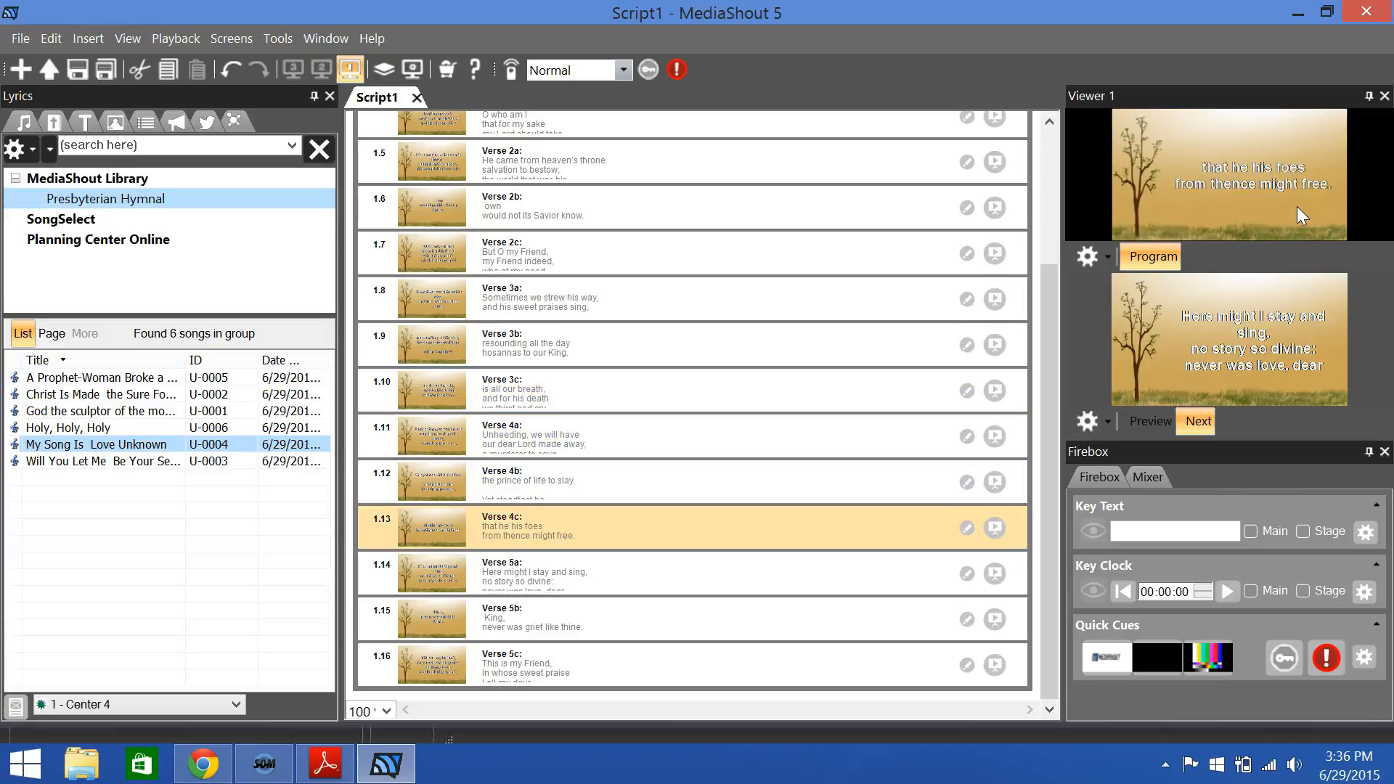
key("space")
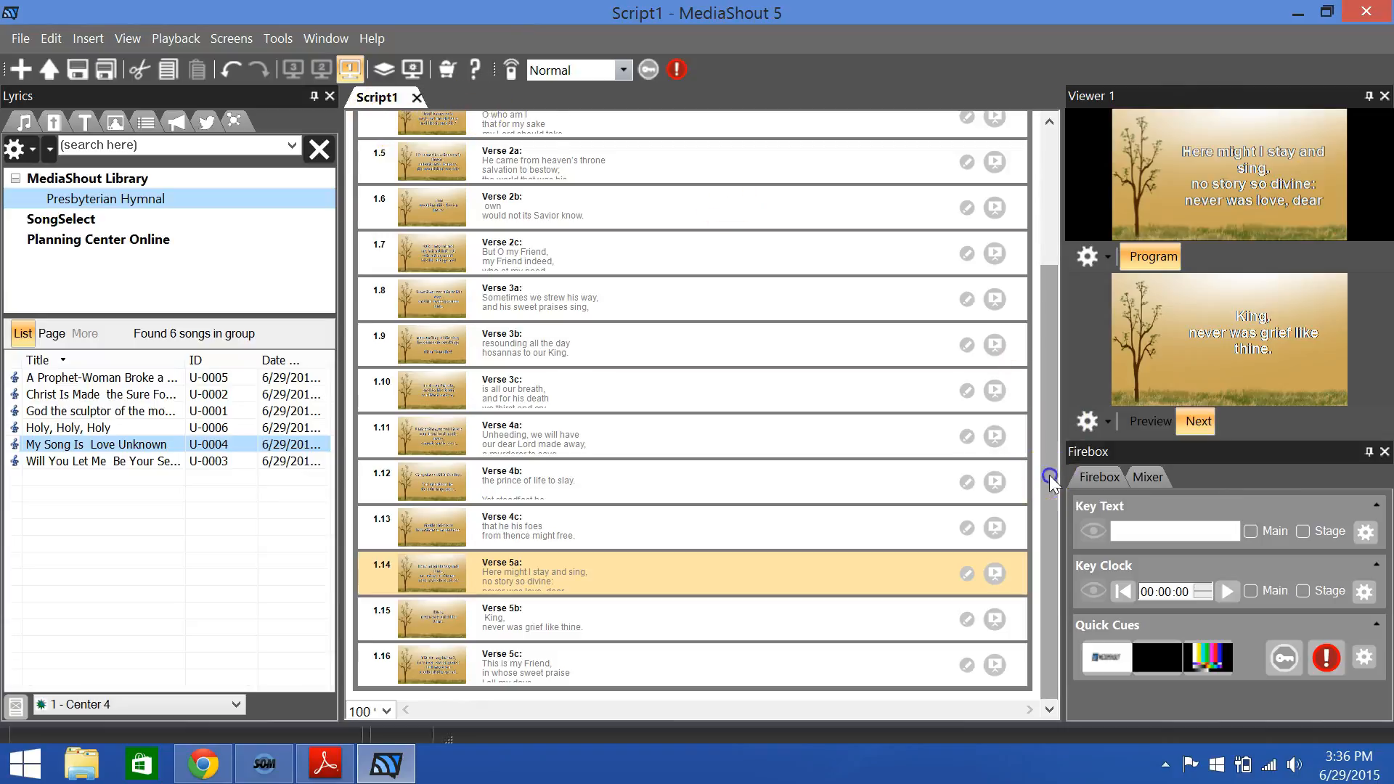
Step: Add Genesis 1:1-10 from the New Revised Standard Version to the script below the song cue
left_click(61, 123)
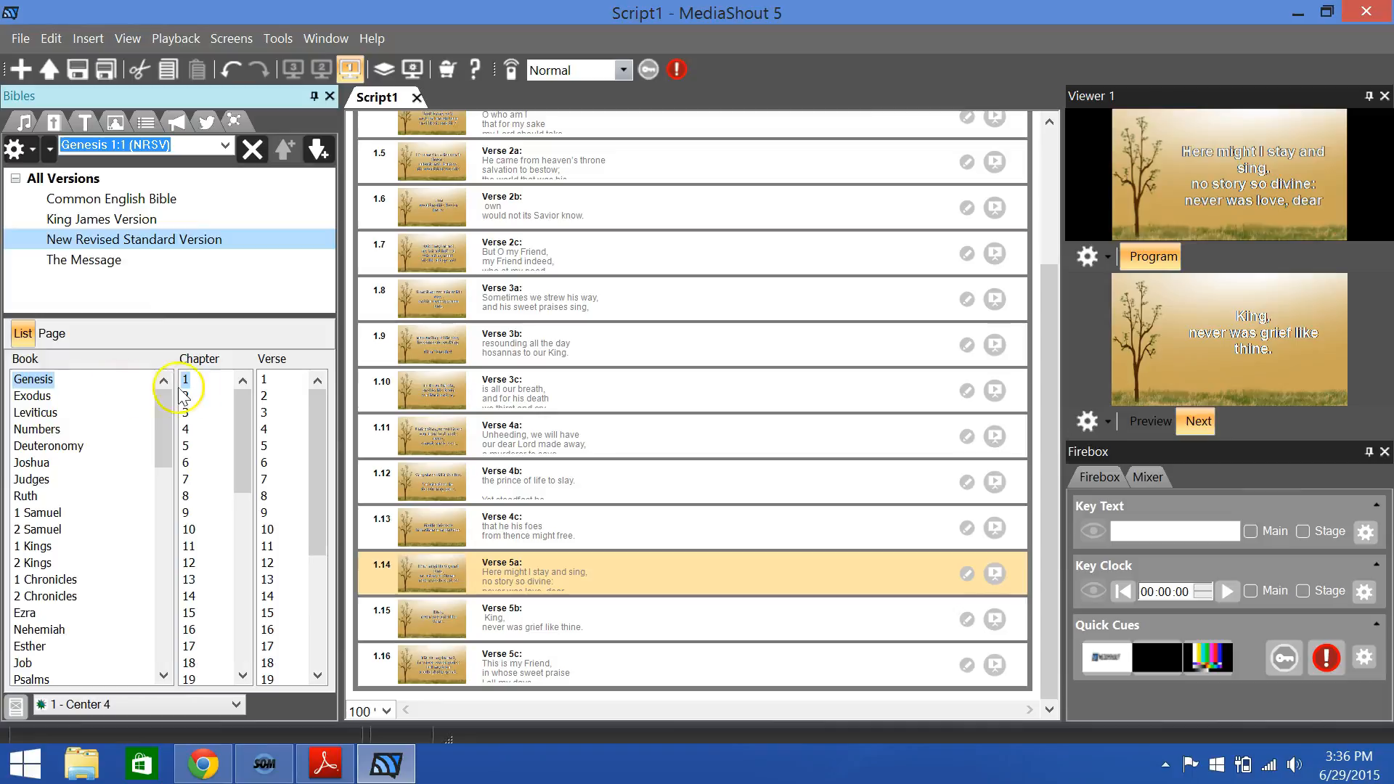
left_click(265, 380)
left_click(267, 531, "shift")
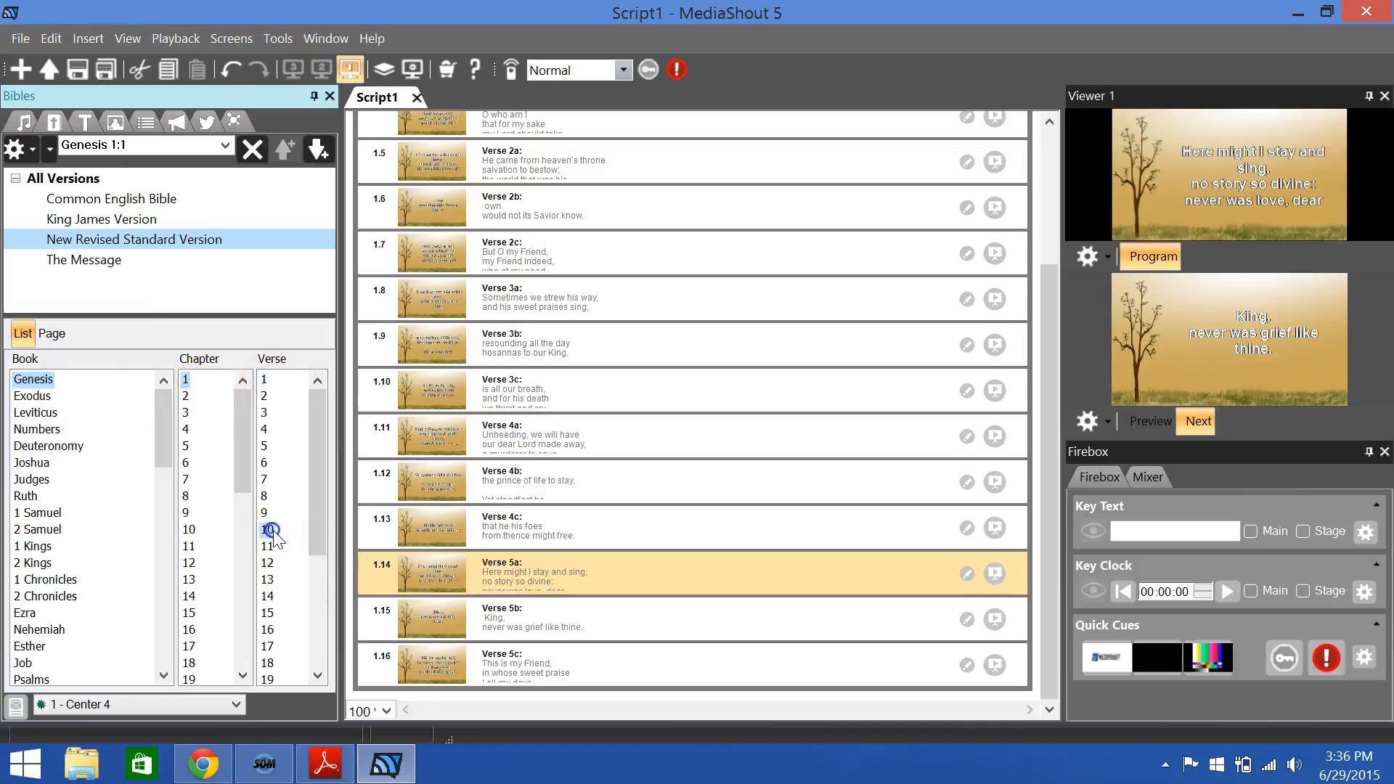
left_click_drag(91, 375, 547, 682)
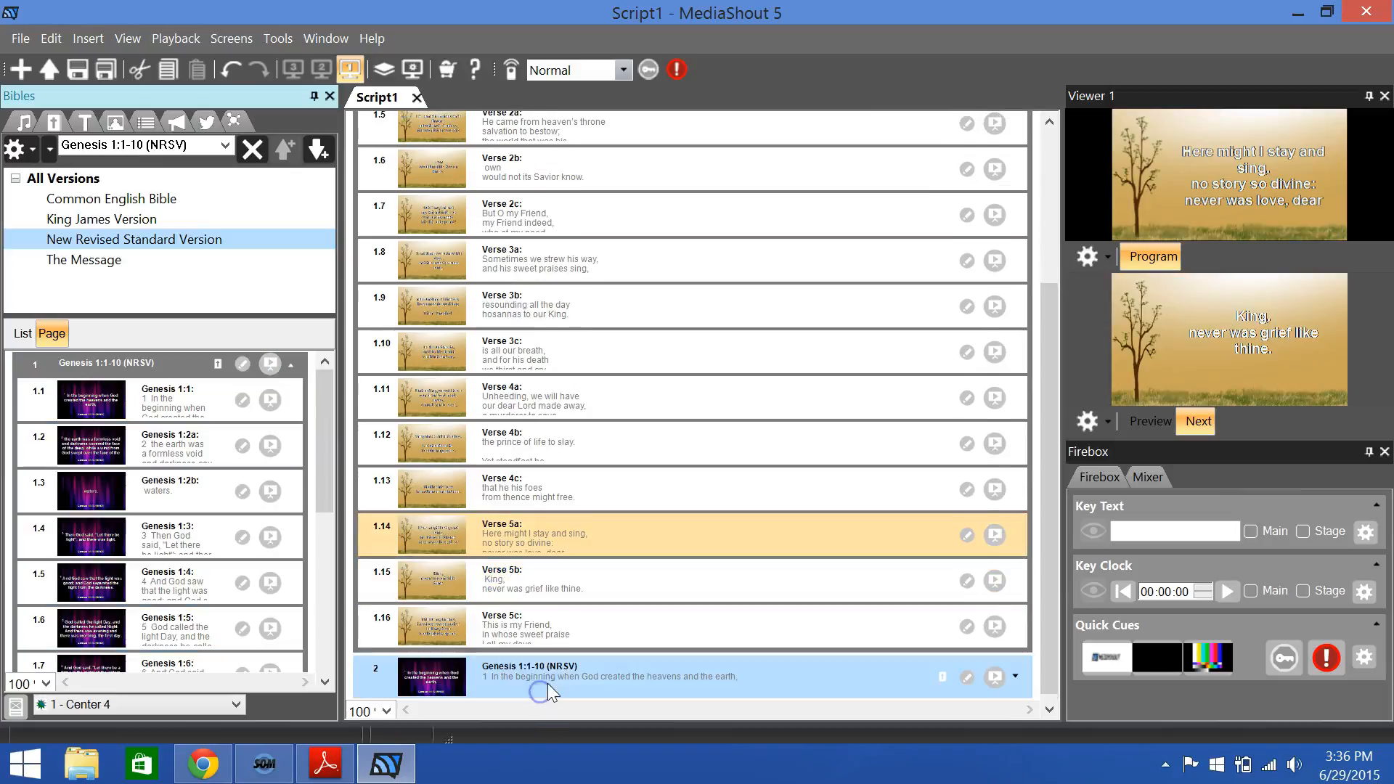
Step: Open the Genesis 1:1-10 cue for editing and select its Bible reference text
left_click(969, 671)
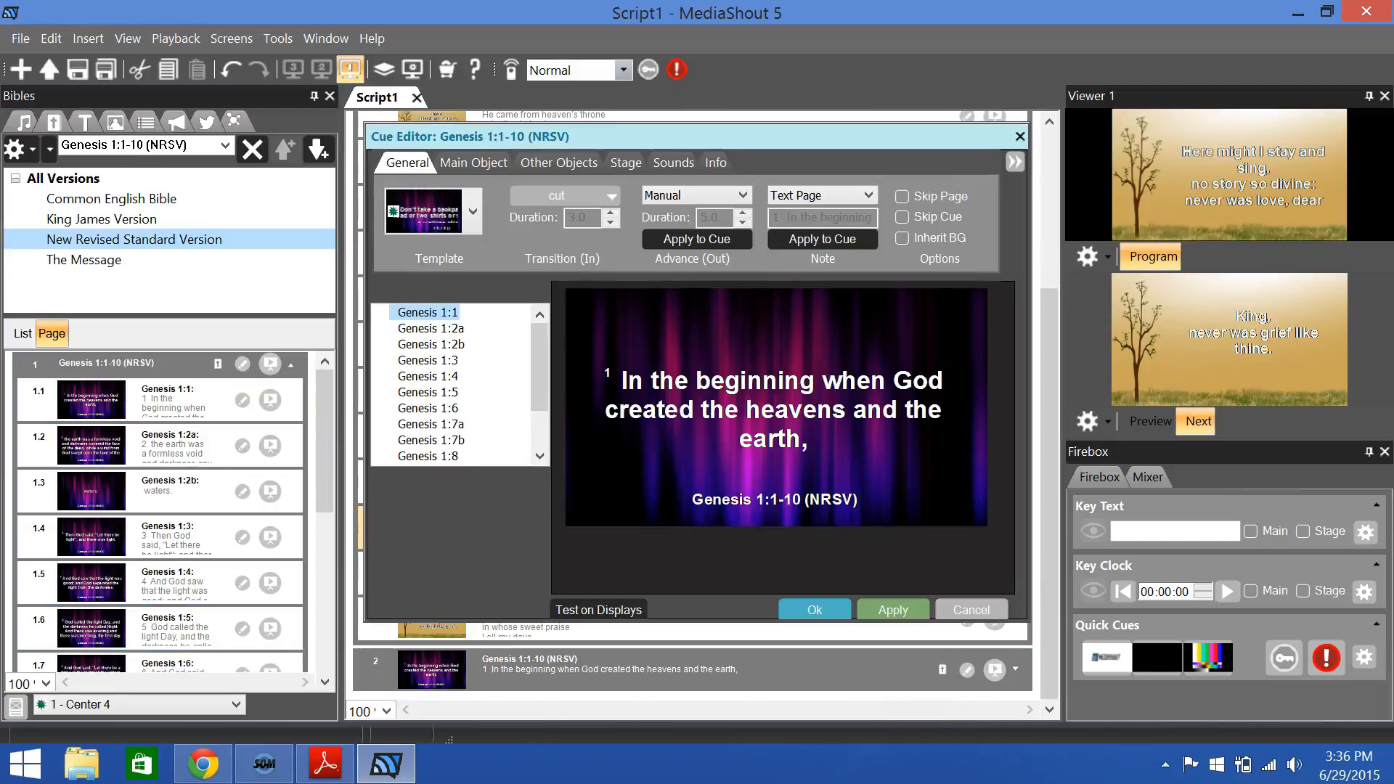
scroll(543, 386, "down", 2)
scroll(543, 390, "up", 2)
left_click(557, 163)
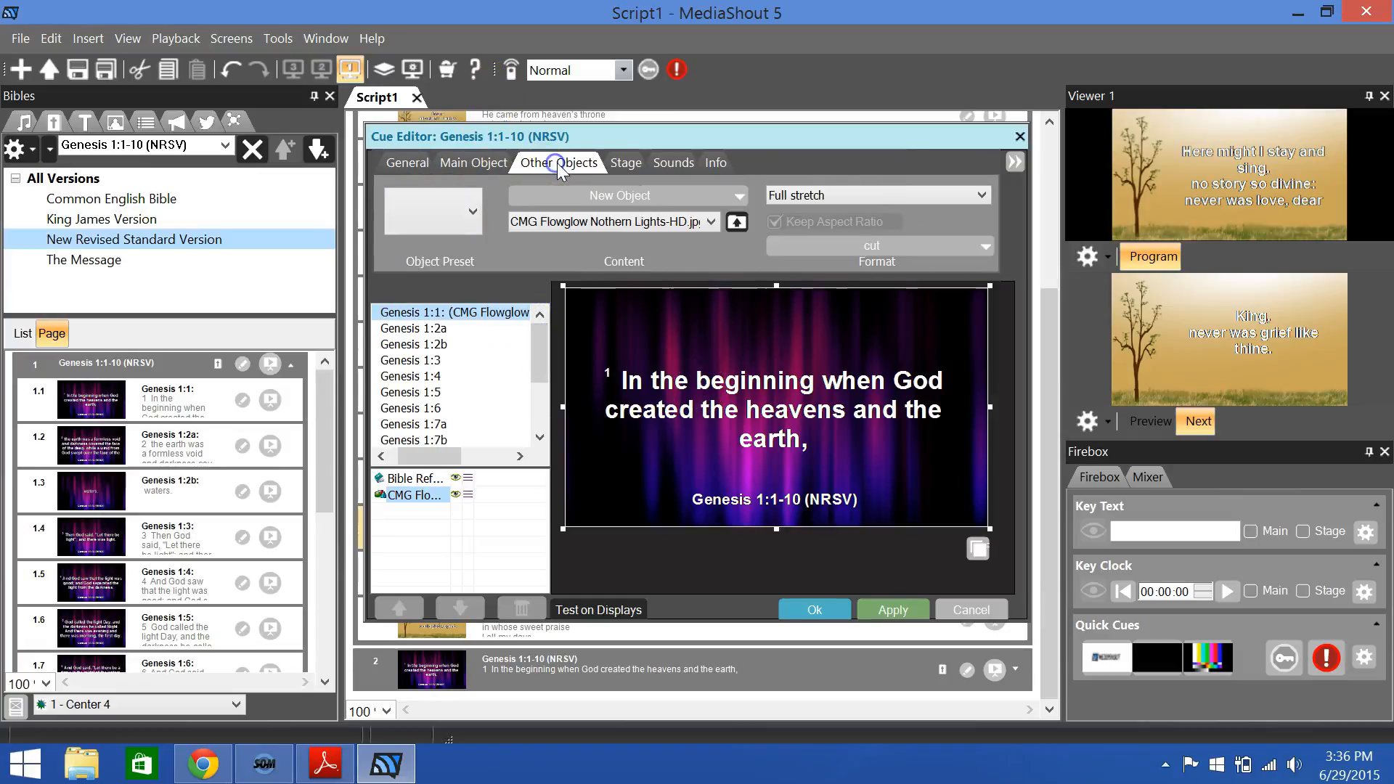
left_click(413, 479)
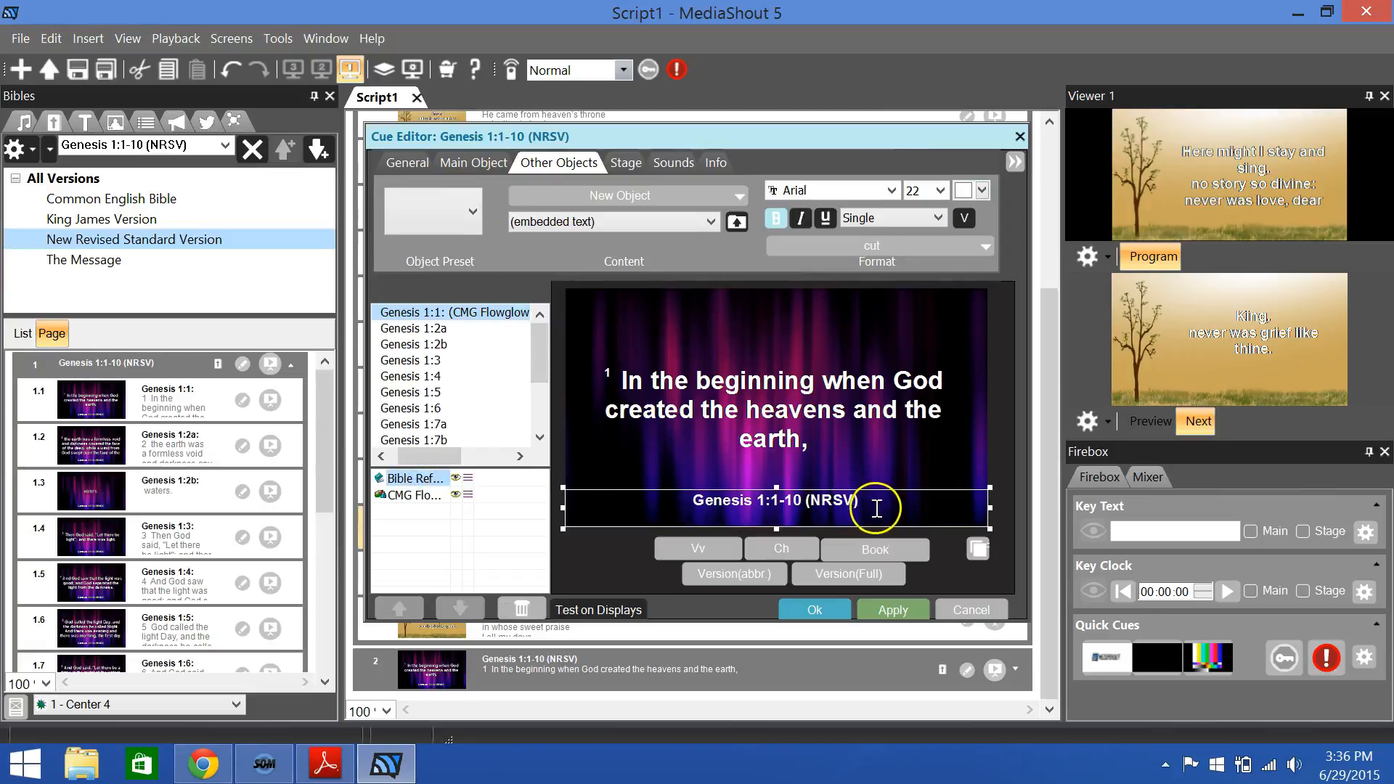
left_click_drag(865, 501, 694, 498)
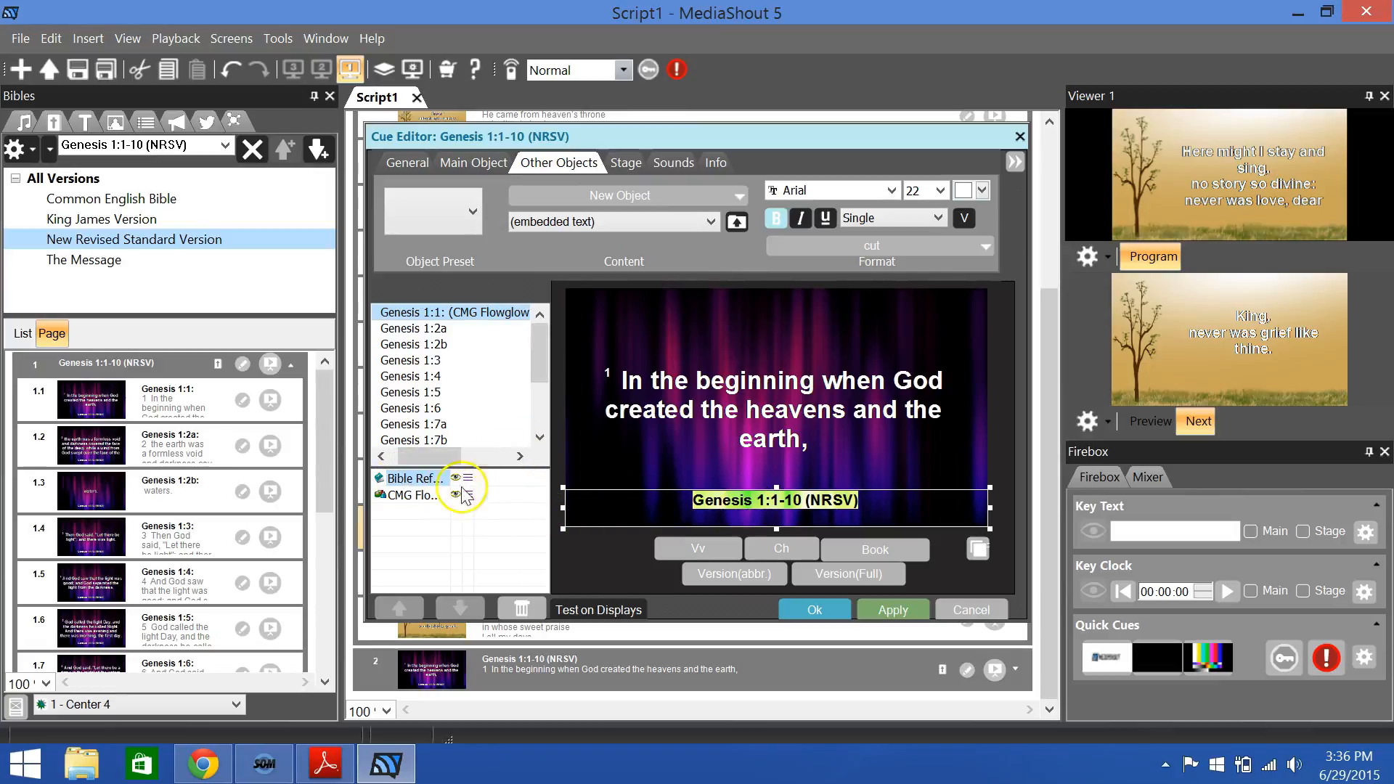
Step: Try beans.jpg as the Genesis cue's background, and replace it with the paintedHillside.wmv video
left_click(416, 495)
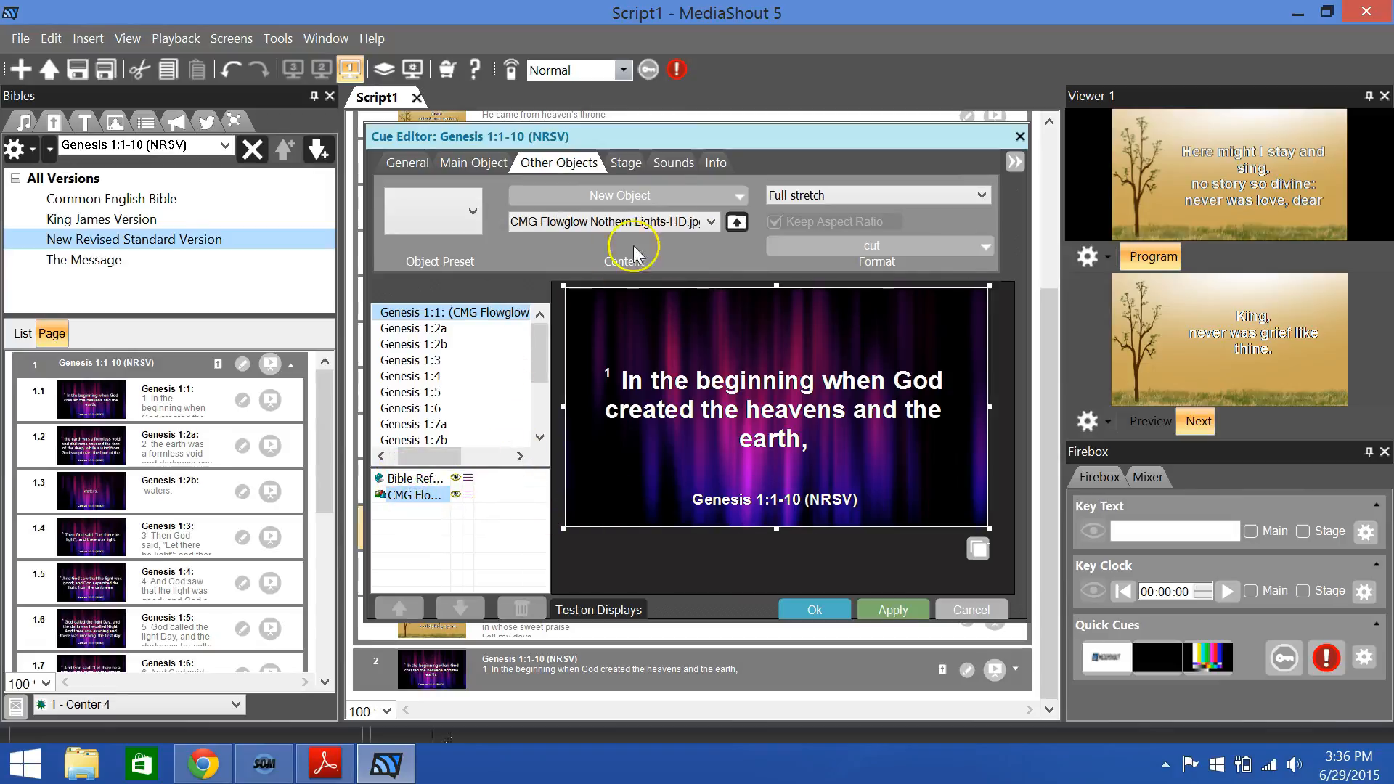
left_click(712, 222)
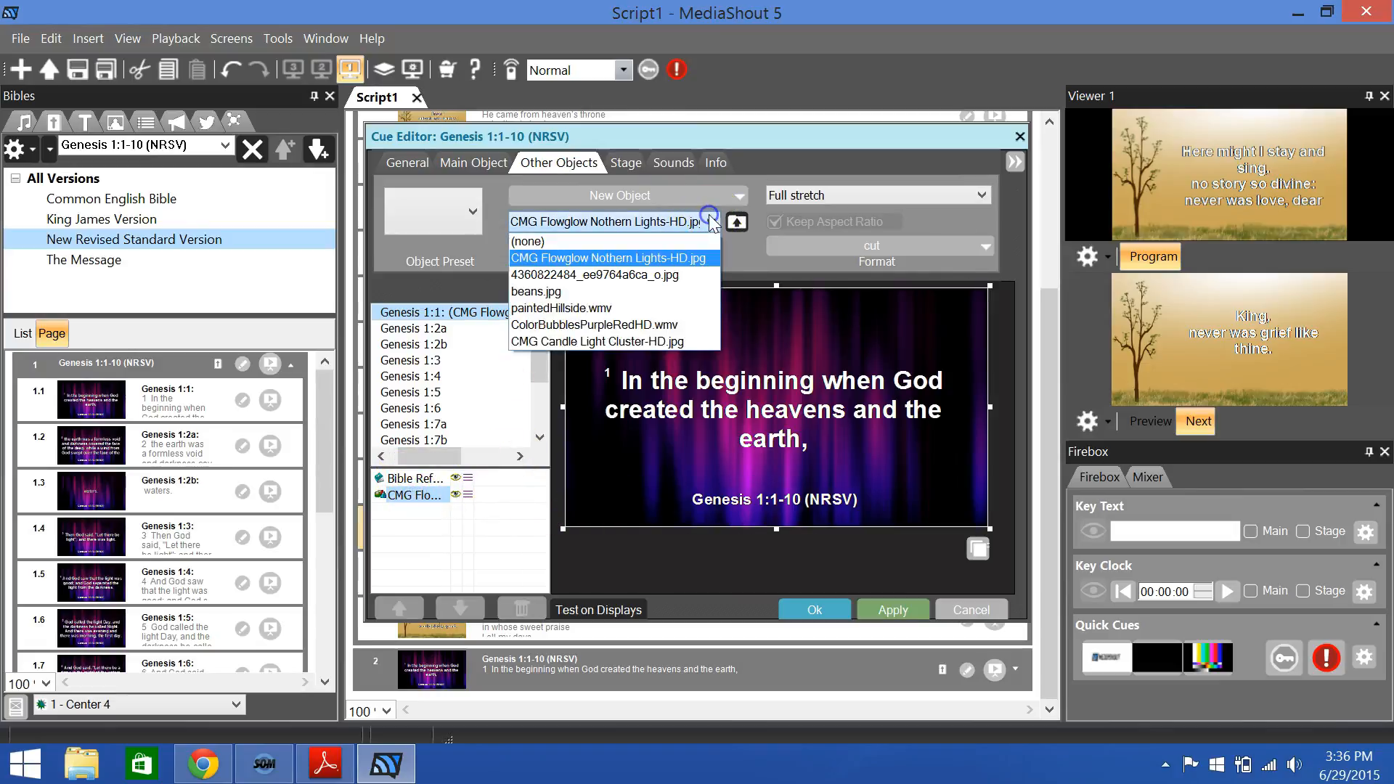
left_click(683, 291)
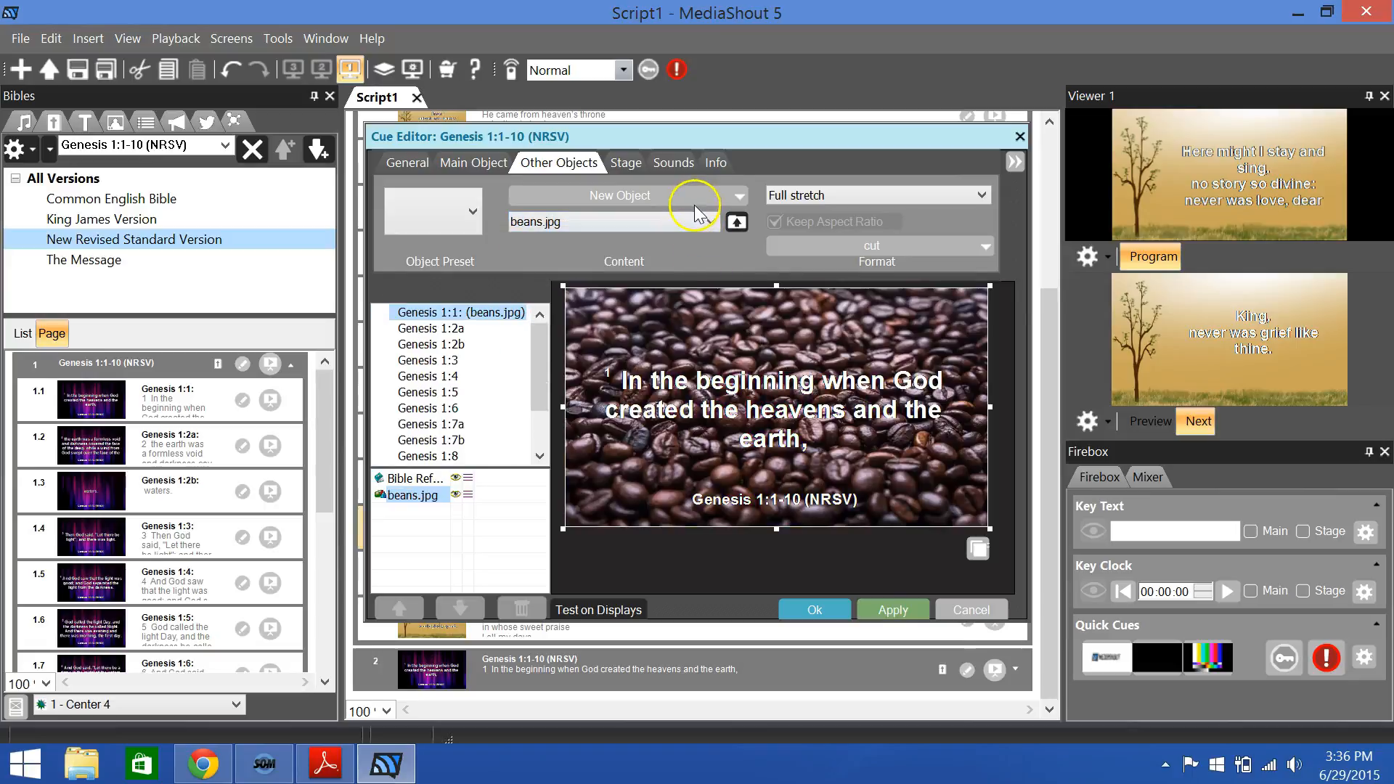
left_click(711, 222)
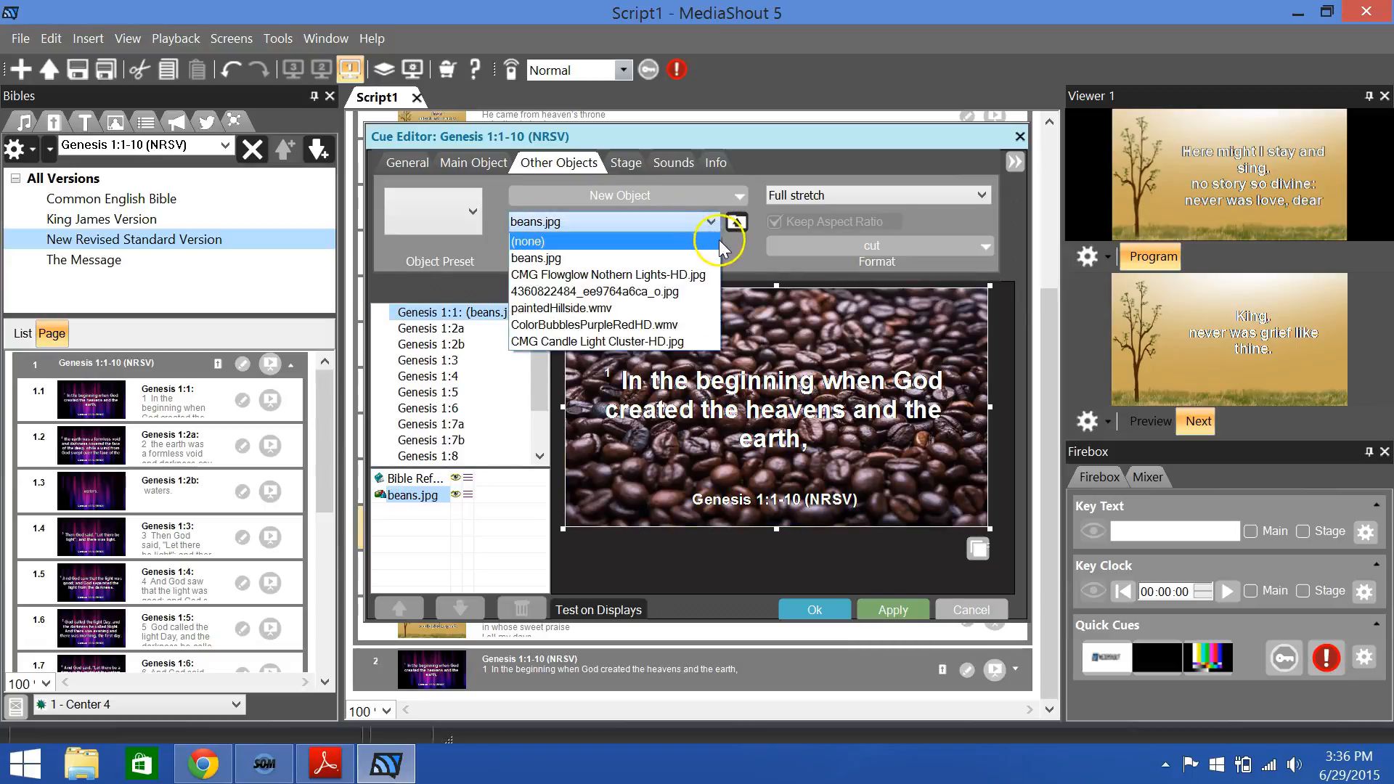
left_click(686, 308)
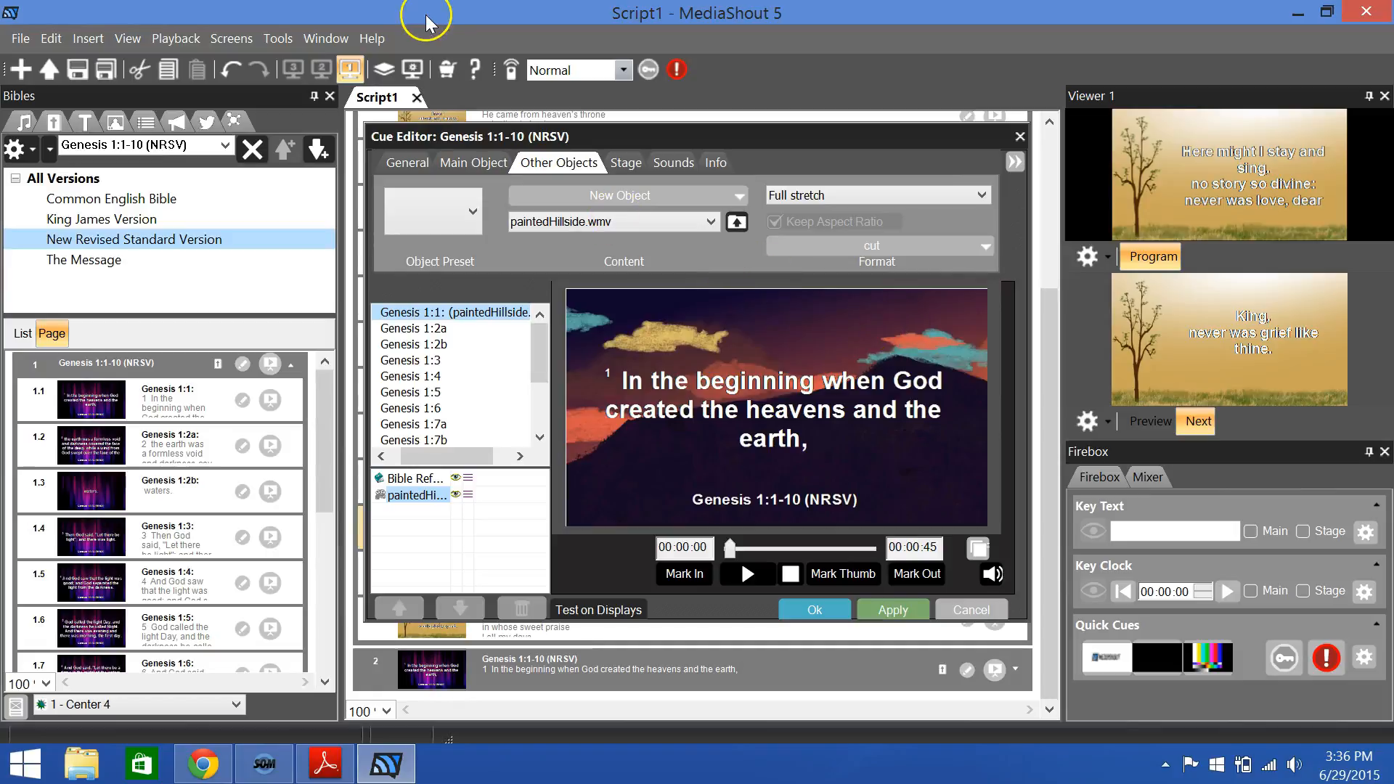
Step: Move the main verse text box slightly down on the Genesis 1:1 page
left_click(465, 165)
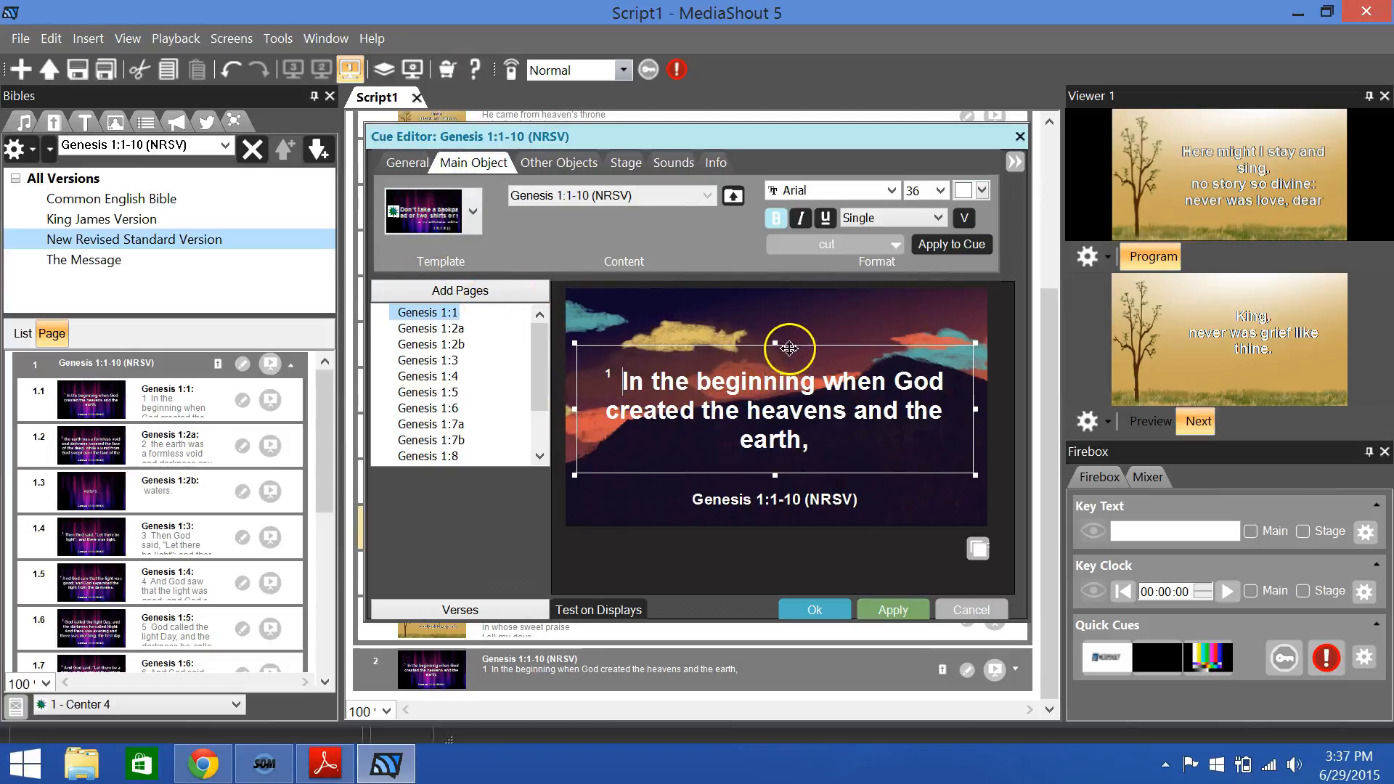
mouse_move(813, 381)
left_mouse_down()
mouse_move(806, 356)
mouse_move(818, 359)
left_mouse_up()
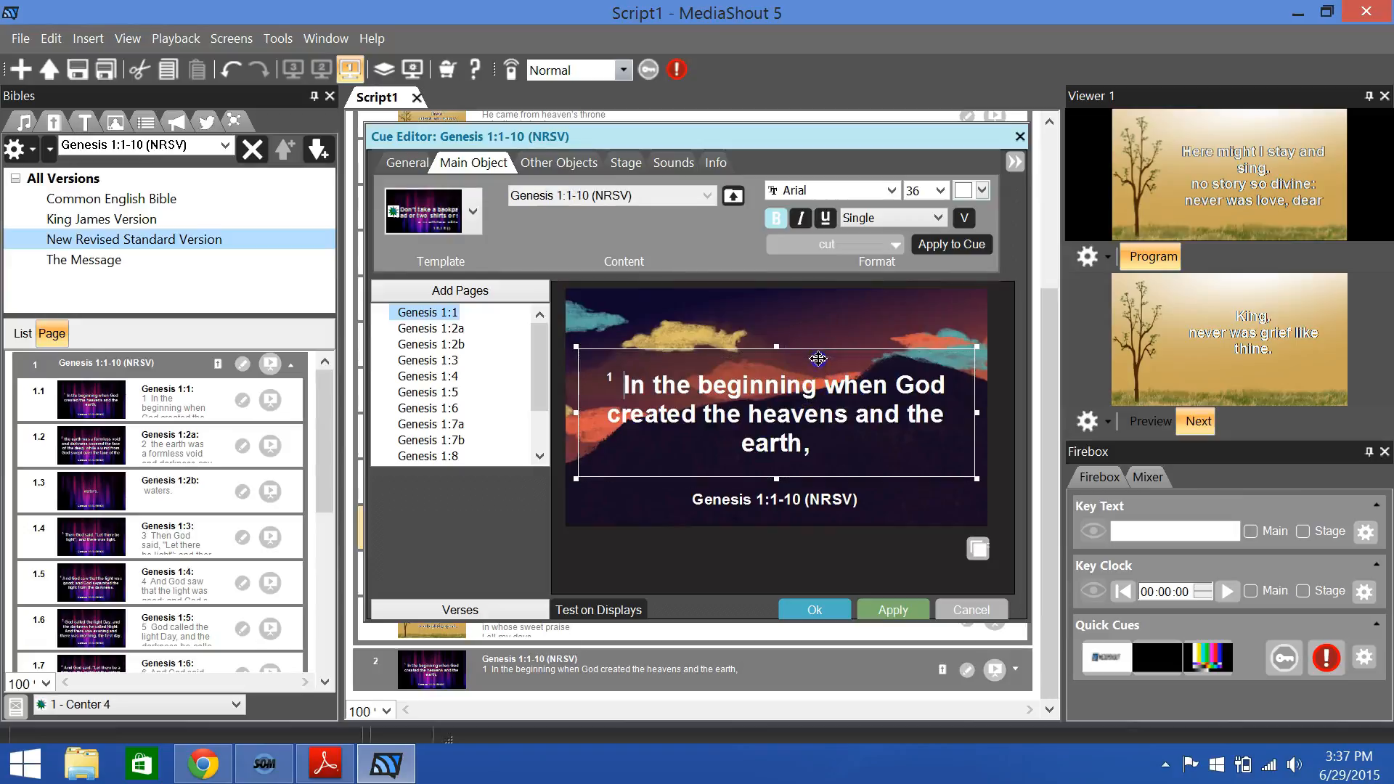